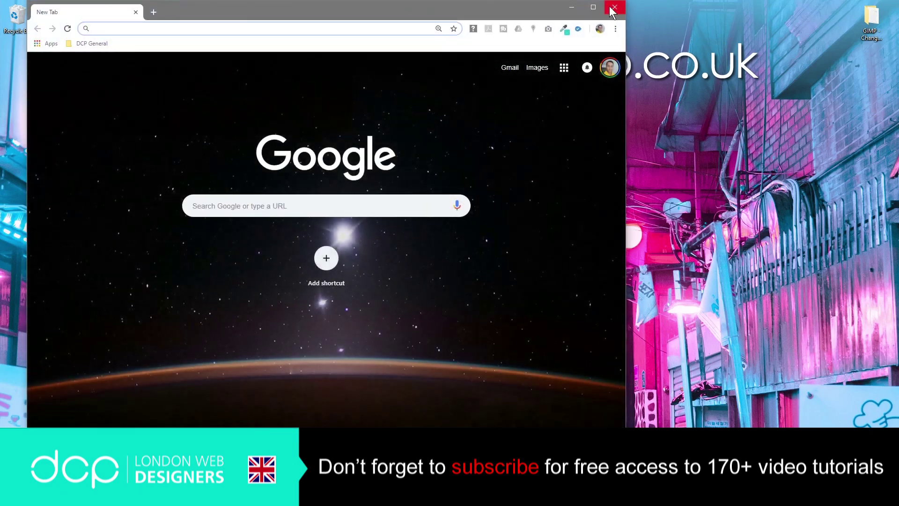
Maximize the Chrome window so it fills the screen
{"action": "double_click", "coordinate": [595, 8]}
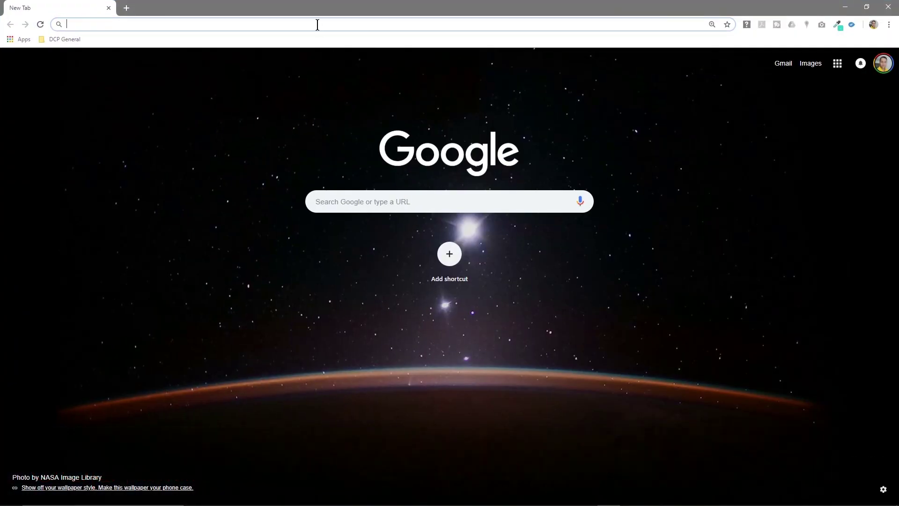
Go to Unsplash and search its free photos for 'lemon'
{"action": "type", "text": "un"}
{"action": "key", "text": "Return"}
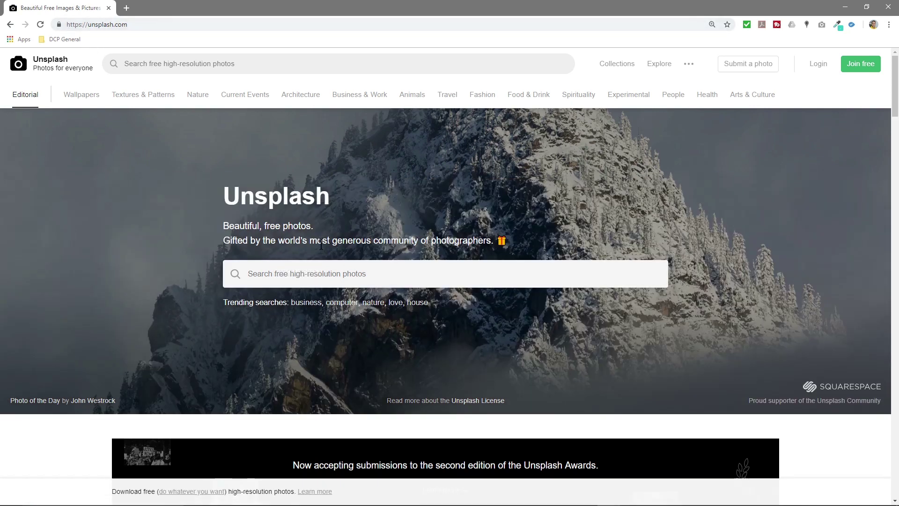
{"action": "left_click", "coordinate": [309, 272]}
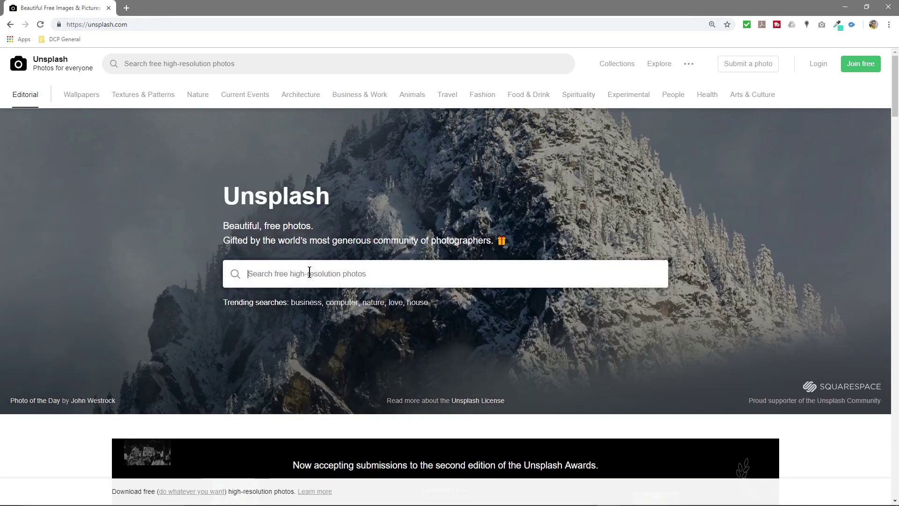
{"action": "type", "text": "lemon"}
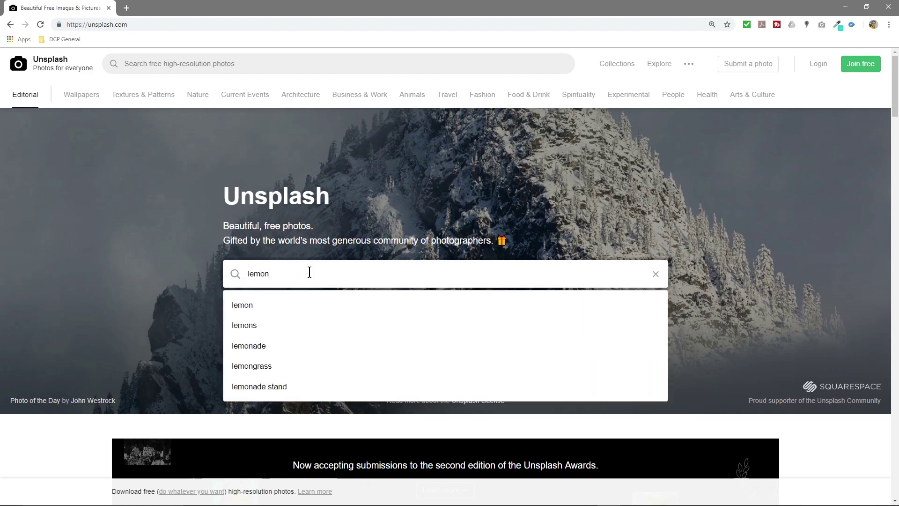
{"action": "key", "text": "Return"}
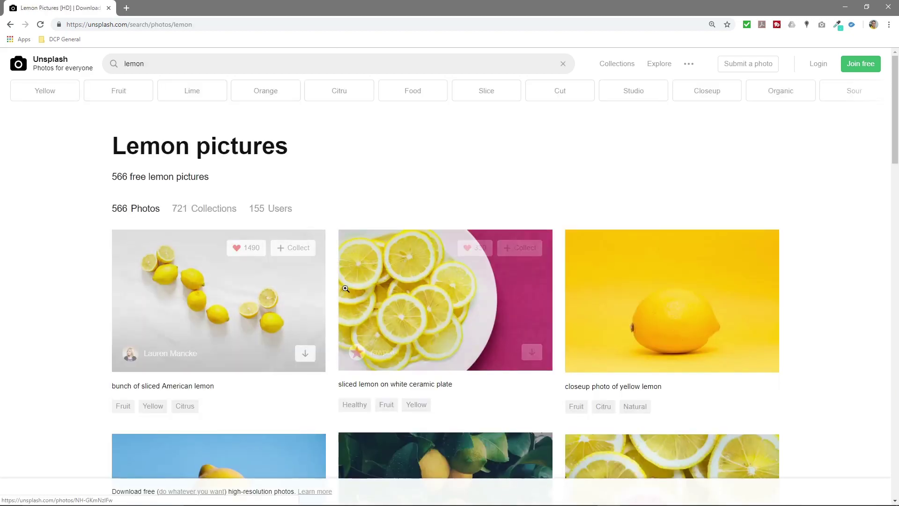
Browse the lemon results and open the sliced lemons on a white plate photo
{"action": "scroll", "coordinate": [378, 326], "scroll_direction": "down", "scroll_amount": 8}
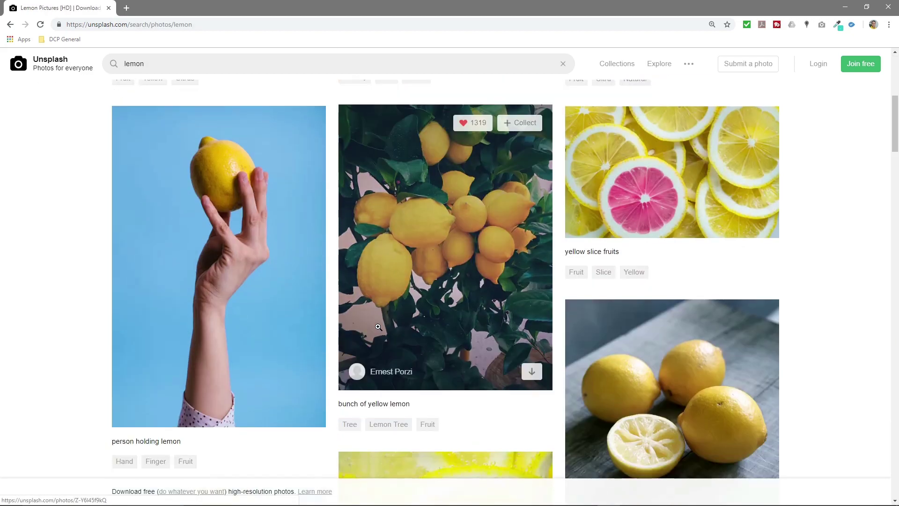
{"action": "scroll", "coordinate": [378, 327], "scroll_direction": "up", "scroll_amount": 3}
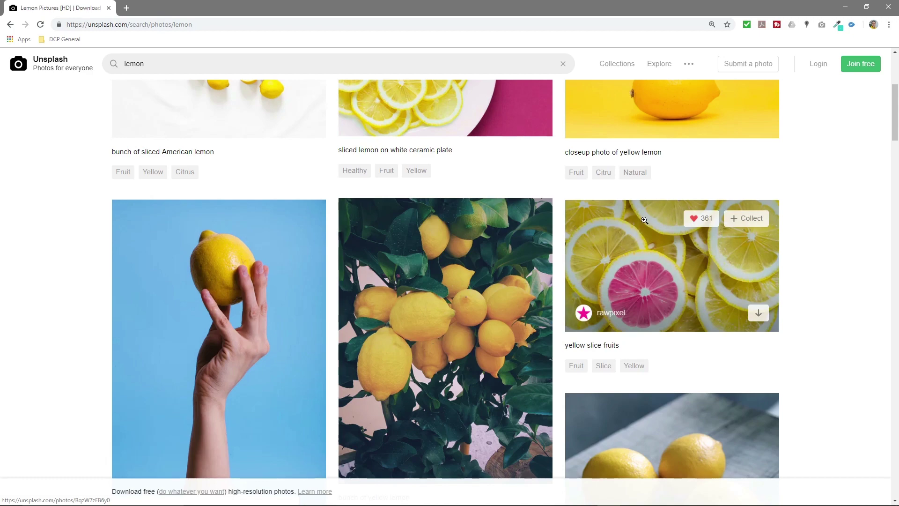
{"action": "scroll", "coordinate": [301, 315], "scroll_direction": "down", "scroll_amount": 15}
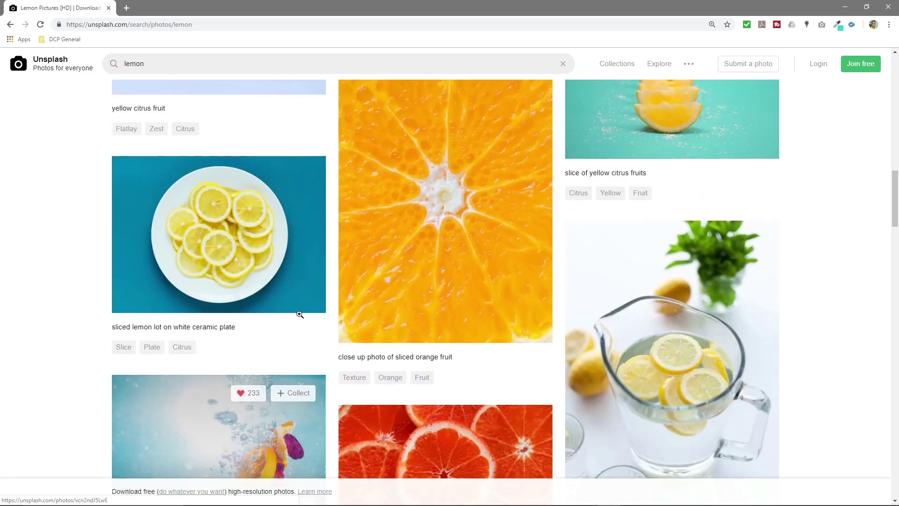
{"action": "mouse_move", "coordinate": [255, 232]}
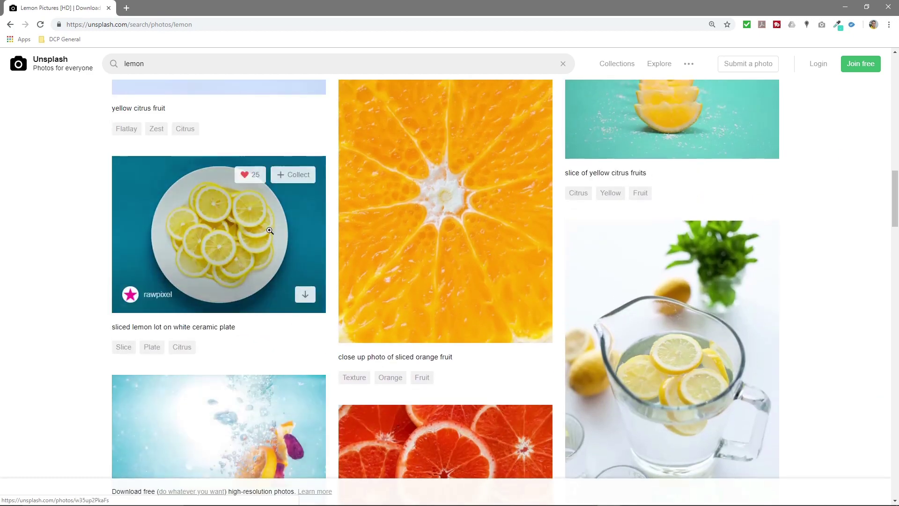
{"action": "left_click", "coordinate": [236, 225]}
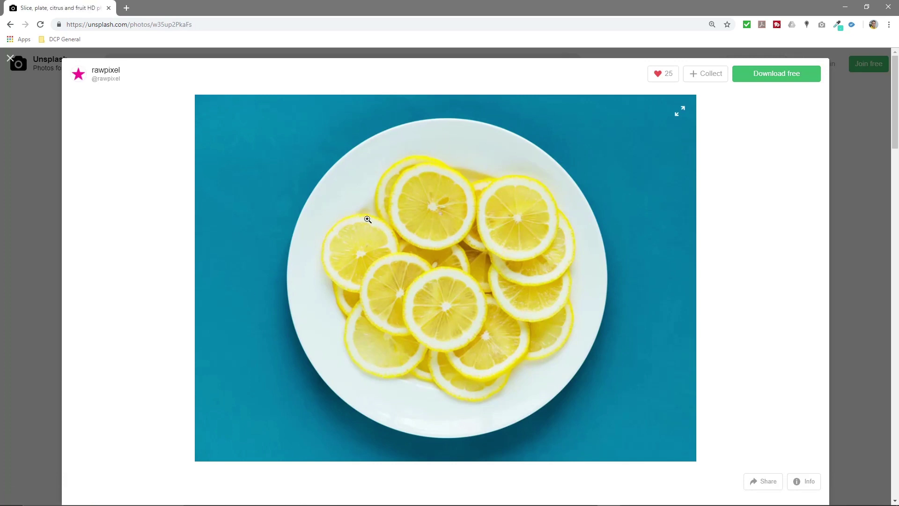
Download the sliced-lemon photo for free and copy its page address
{"action": "left_click", "coordinate": [765, 78]}
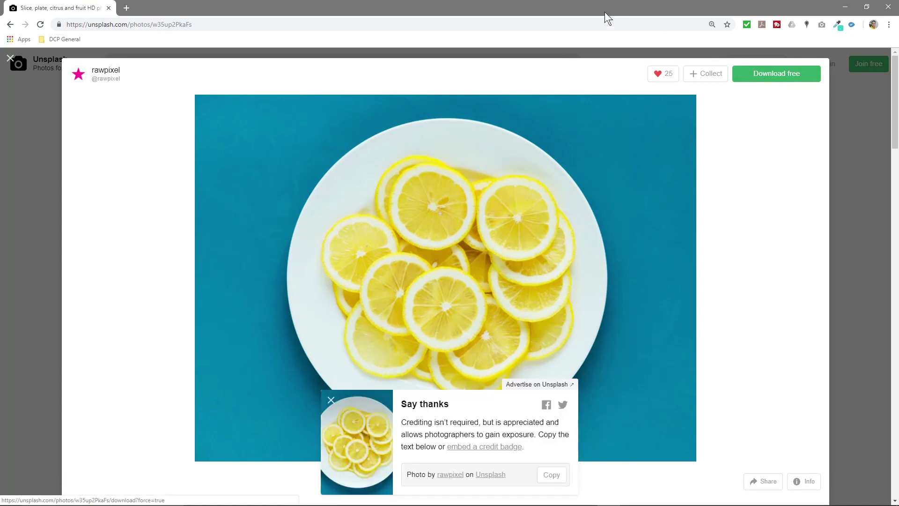
{"action": "right_click", "coordinate": [143, 23]}
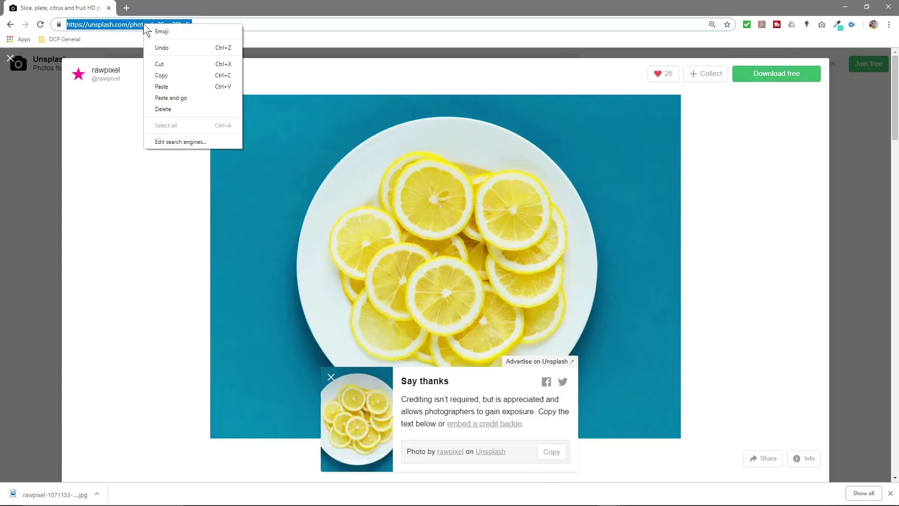
{"action": "left_click", "coordinate": [164, 75]}
Move the downloaded JPG into the 'GIMP - Change Colour In Picture' folder and close Chrome
{"action": "left_click_drag", "start_coordinate": [268, 7], "coordinate": [2, 87]}
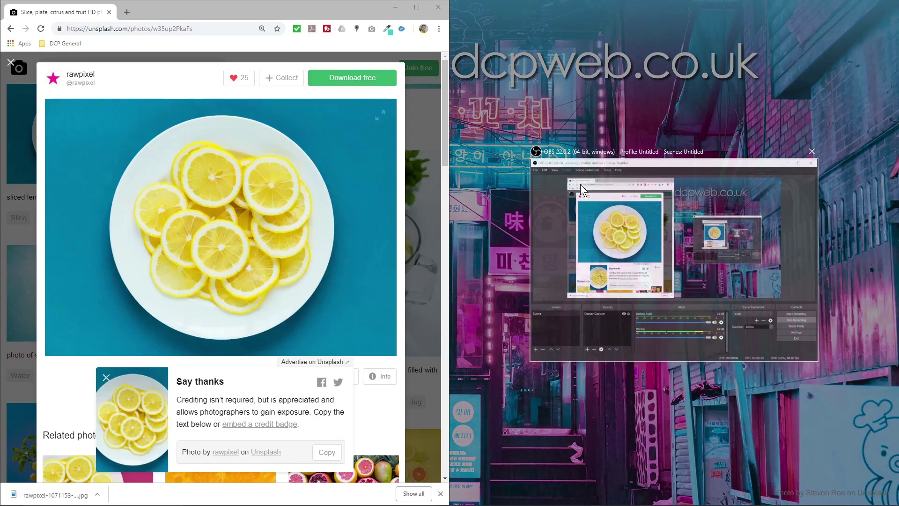
{"action": "left_click", "coordinate": [587, 74]}
{"action": "double_click", "coordinate": [870, 19]}
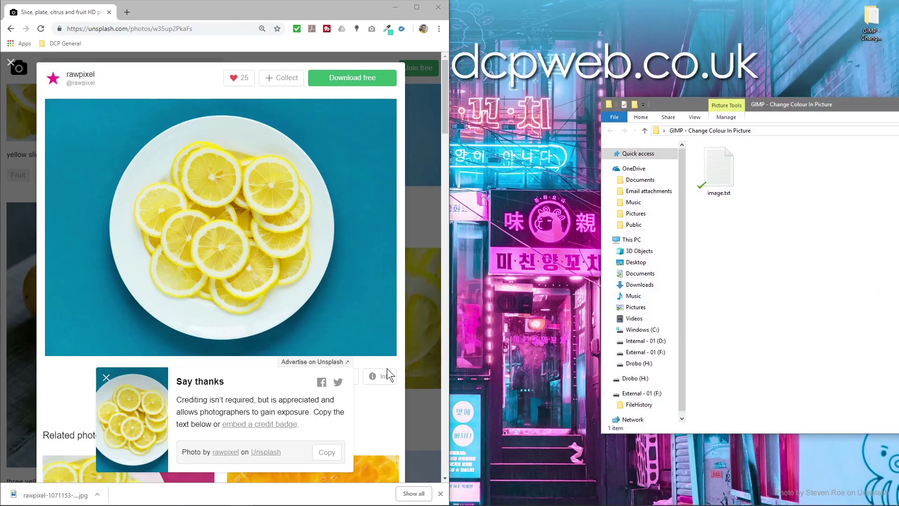
{"action": "left_click_drag", "start_coordinate": [55, 495], "coordinate": [758, 262]}
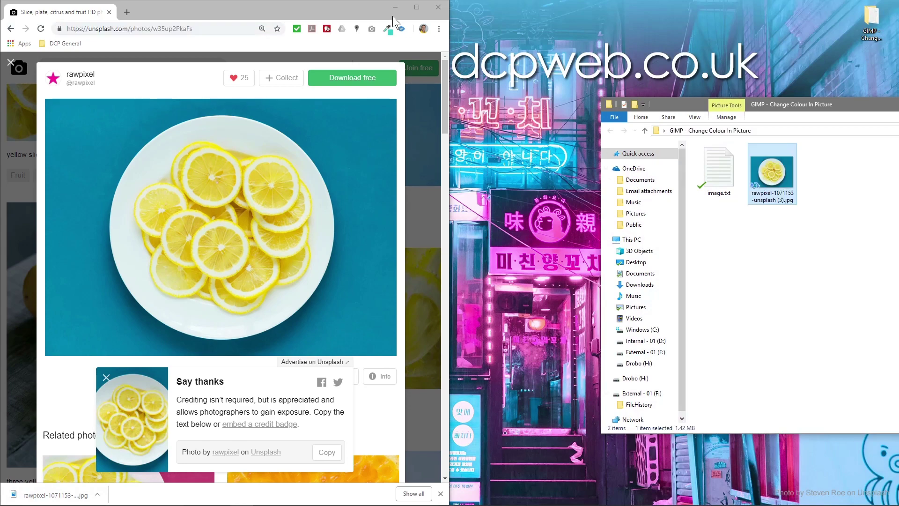
{"action": "left_click", "coordinate": [438, 7]}
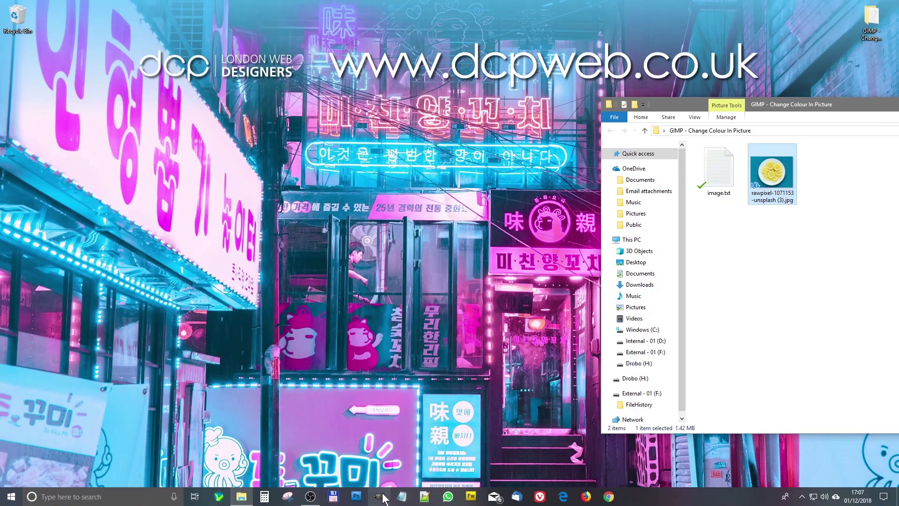
Open the lemon JPG in GIMP, keeping its embedded colour profile
{"action": "double_click", "coordinate": [772, 173]}
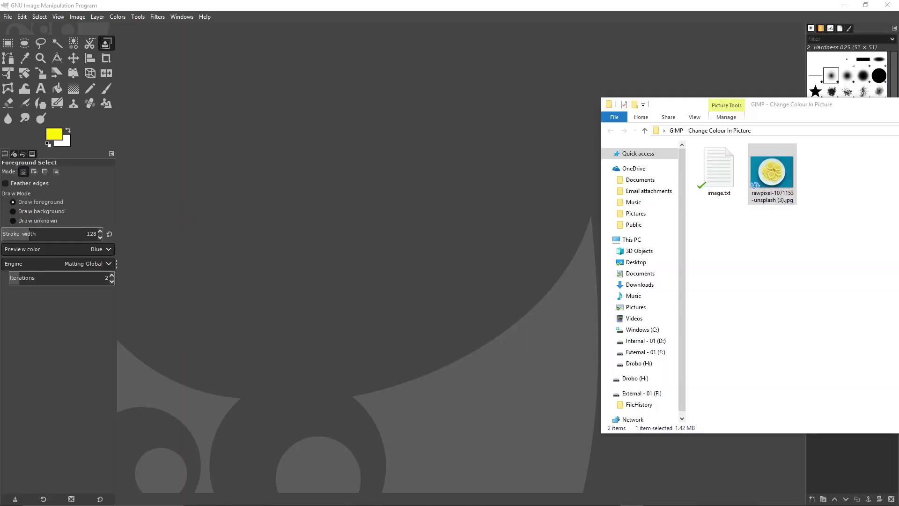
{"action": "left_click_drag", "start_coordinate": [771, 173], "coordinate": [415, 195]}
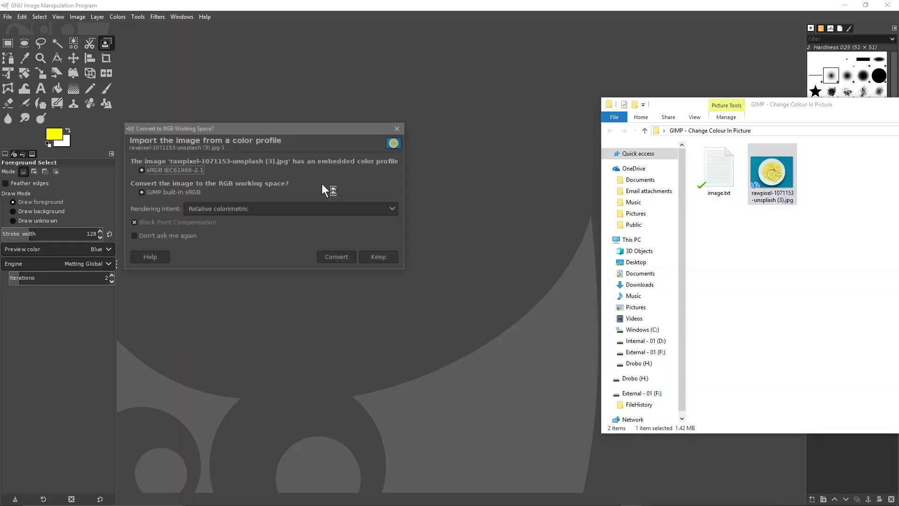
{"action": "left_click", "coordinate": [380, 258]}
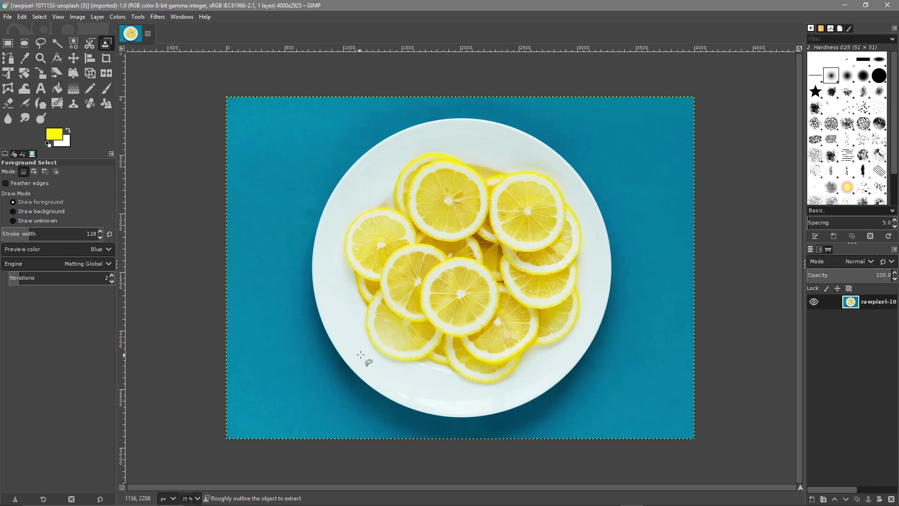
Duplicate the photo layer and hide the original layer beneath it
{"action": "right_click", "coordinate": [850, 302]}
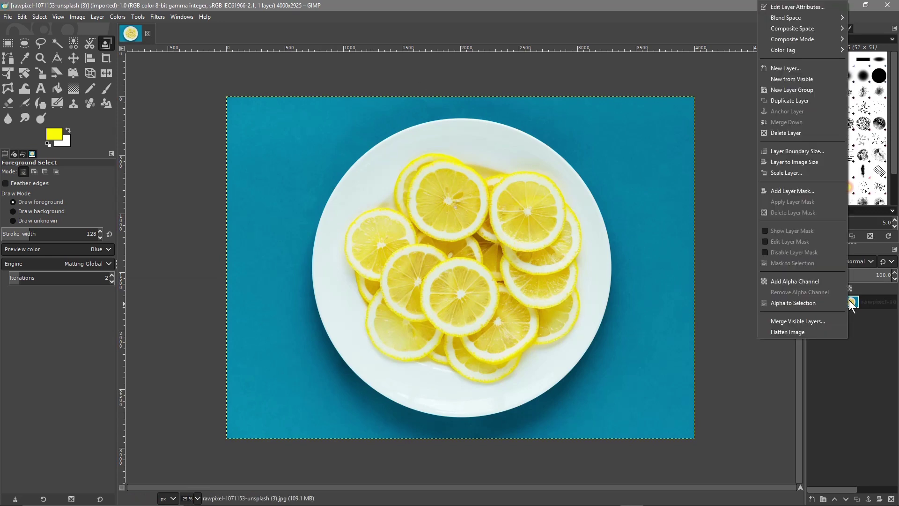
{"action": "left_click", "coordinate": [799, 101]}
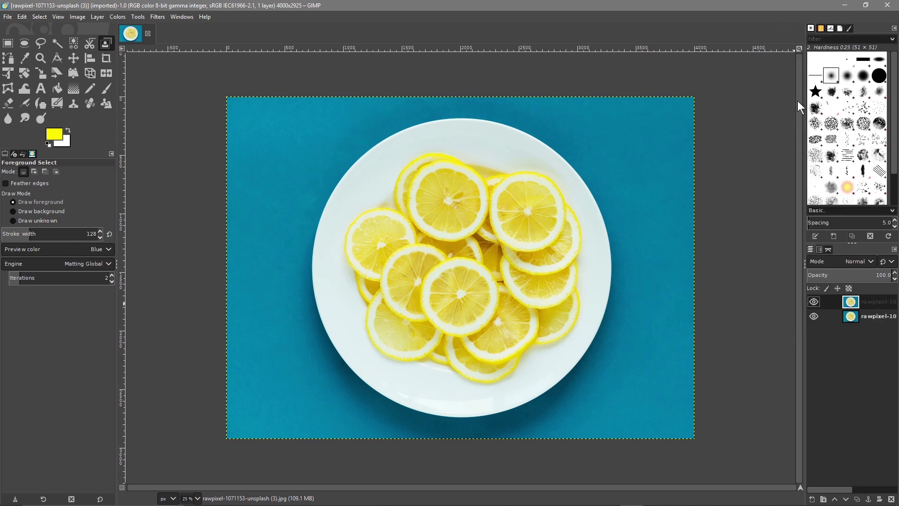
{"action": "left_click", "coordinate": [812, 317]}
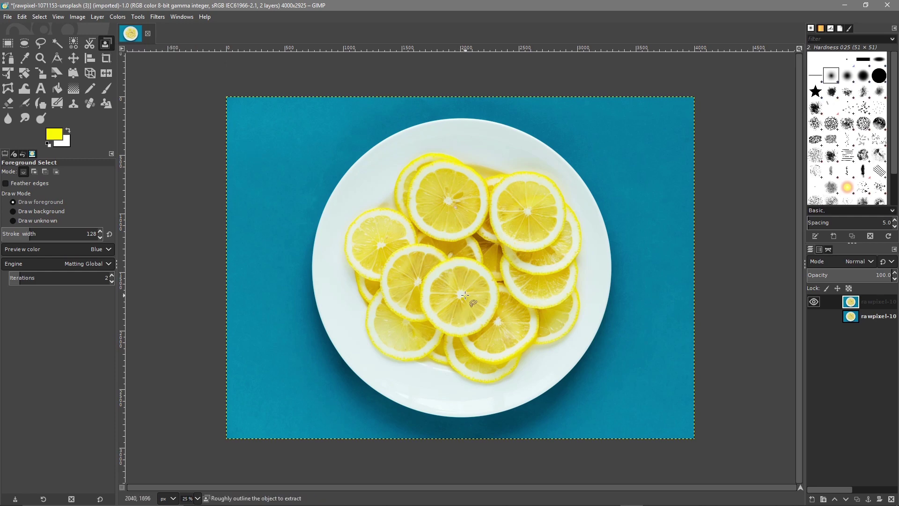
Zoom in and draw a closed Foreground Select outline around the central lemon slice
{"action": "scroll", "coordinate": [465, 294], "scroll_direction": "up", "scroll_amount": 2}
{"action": "scroll", "coordinate": [465, 295], "scroll_direction": "up", "scroll_amount": 2}
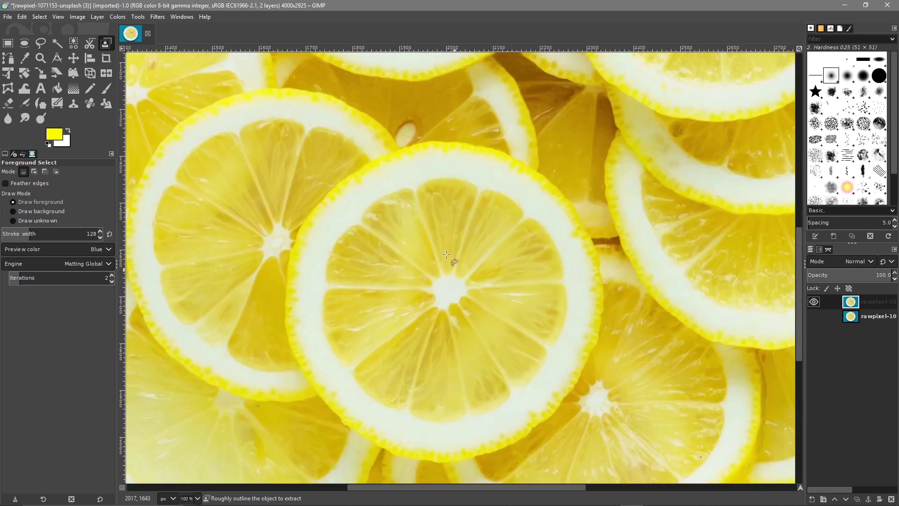
{"action": "left_click", "coordinate": [459, 168]}
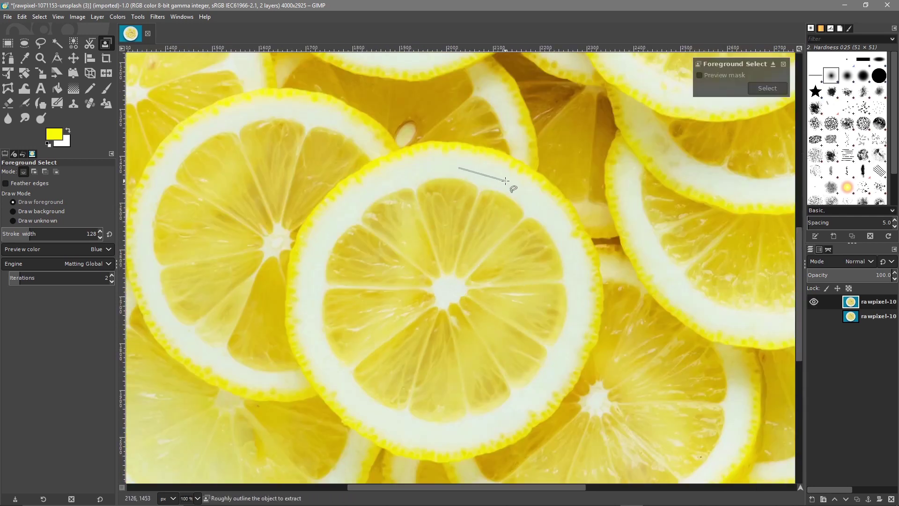
{"action": "left_click", "coordinate": [551, 213]}
{"action": "left_click", "coordinate": [567, 354]}
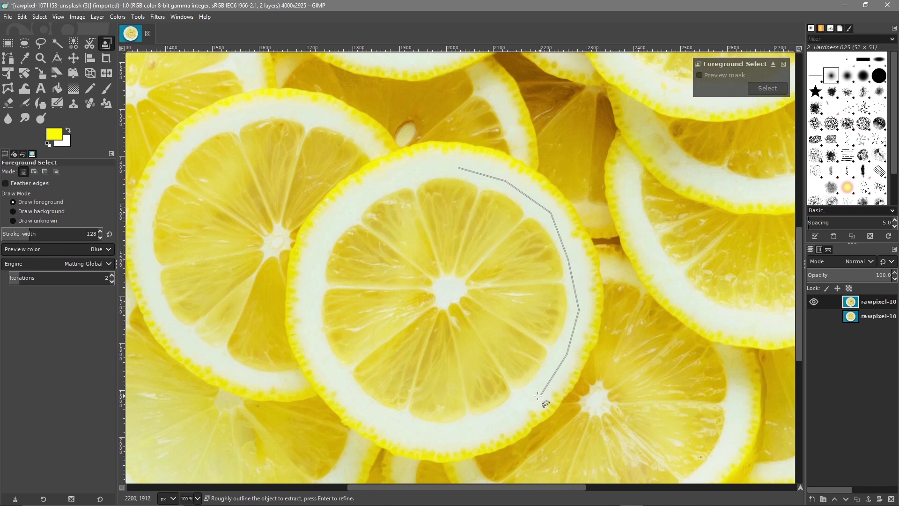
{"action": "left_click", "coordinate": [533, 398]}
{"action": "left_click", "coordinate": [430, 436]}
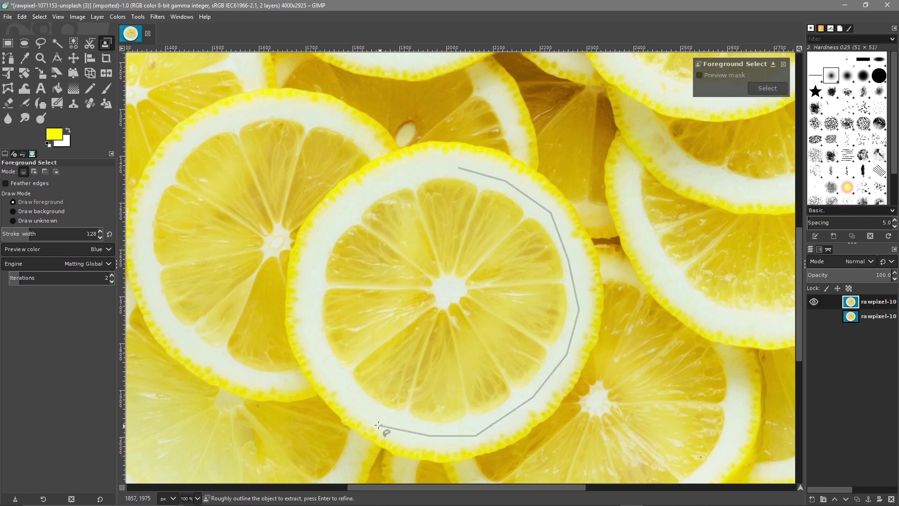
{"action": "left_click", "coordinate": [373, 423]}
{"action": "left_click", "coordinate": [309, 263]}
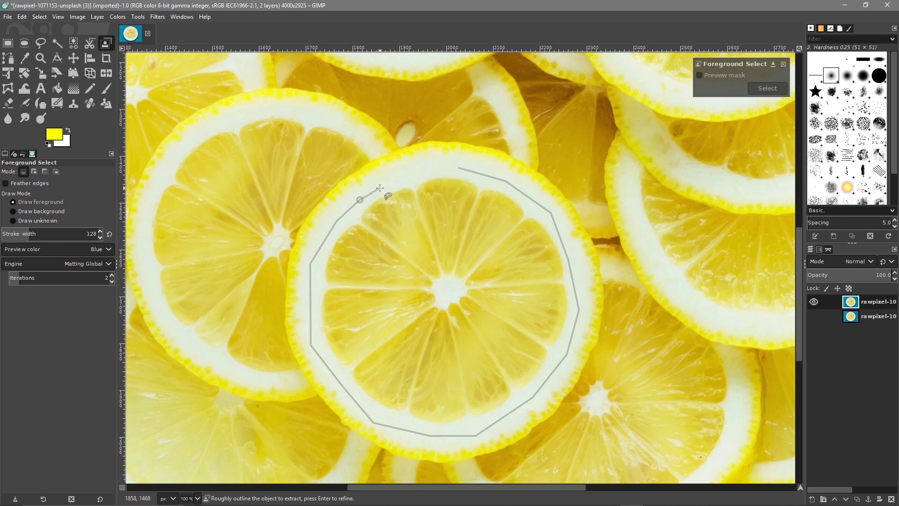
{"action": "left_click", "coordinate": [391, 179]}
{"action": "left_click", "coordinate": [459, 167]}
{"action": "key", "text": "Return"}
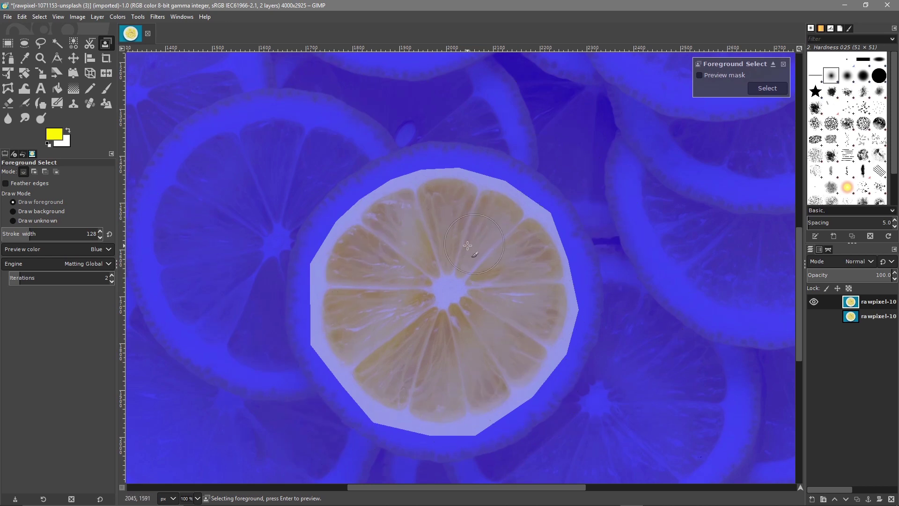
Narrow the Foreground Select stroke width
{"action": "left_click", "coordinate": [25, 235]}
{"action": "left_click", "coordinate": [22, 235]}
{"action": "left_click_drag", "start_coordinate": [22, 235], "coordinate": [13, 236]}
Paint foreground strokes over the central lemon's flesh, undoing stray strokes
{"action": "left_click_drag", "start_coordinate": [444, 209], "coordinate": [463, 124]}
{"action": "key", "text": "ctrl+z"}
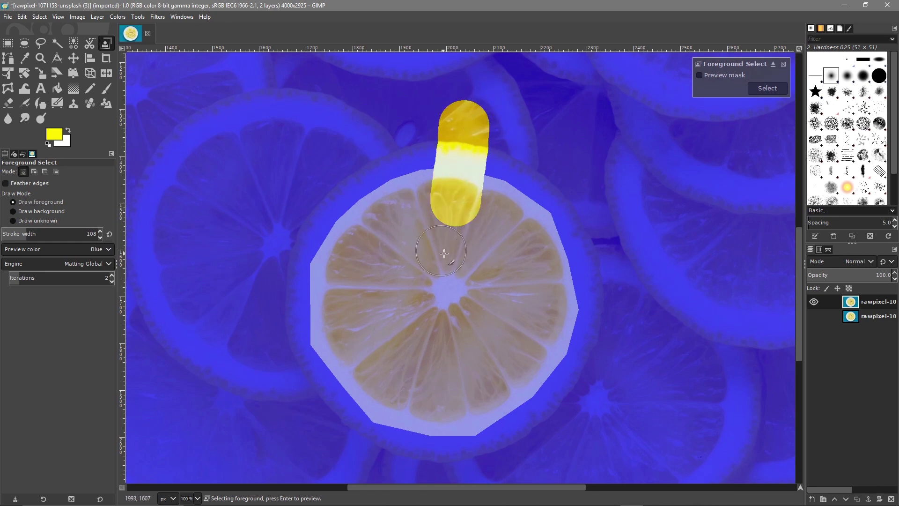
{"action": "key", "text": "ctrl+z"}
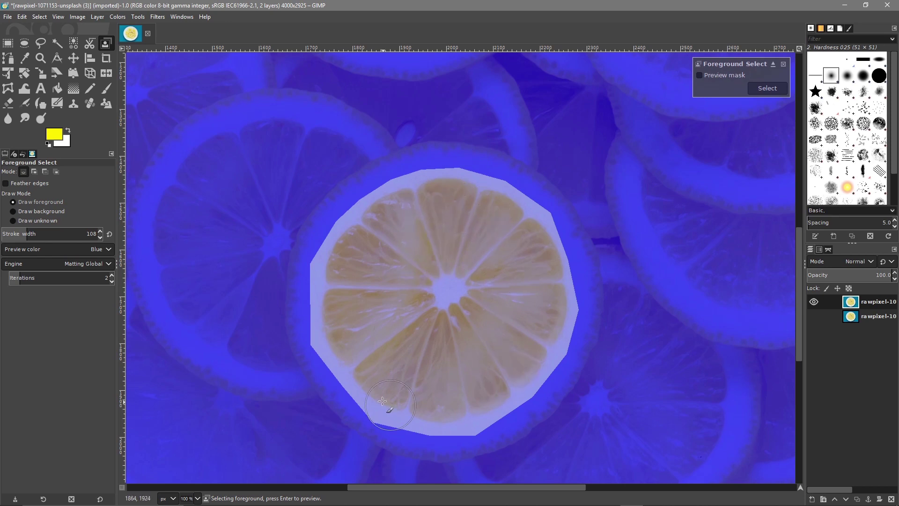
{"action": "mouse_move", "coordinate": [450, 207]}
{"action": "left_mouse_down"}
{"action": "mouse_move", "coordinate": [507, 236]}
{"action": "mouse_move", "coordinate": [524, 257]}
{"action": "mouse_move", "coordinate": [527, 328]}
{"action": "mouse_move", "coordinate": [516, 355]}
{"action": "mouse_move", "coordinate": [487, 361]}
{"action": "left_mouse_up"}
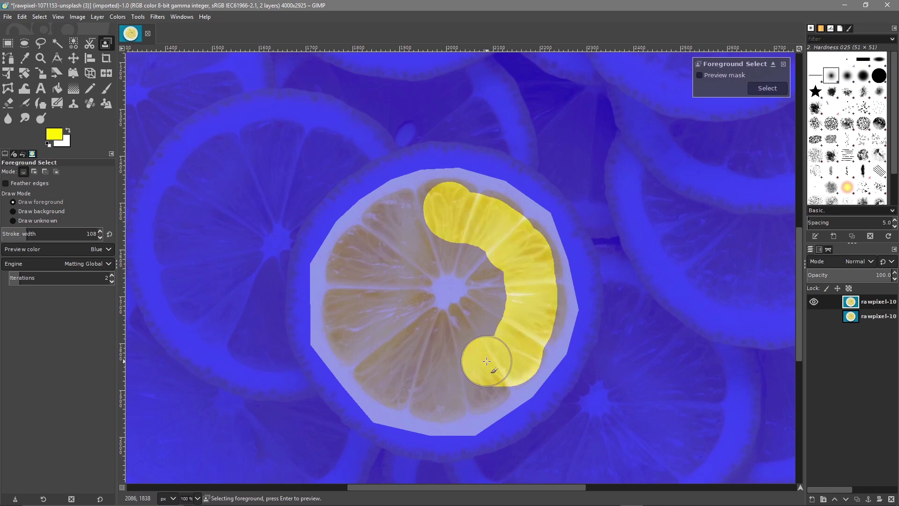
{"action": "key", "text": "ctrl+z"}
{"action": "mouse_move", "coordinate": [446, 210]}
{"action": "left_mouse_down"}
{"action": "mouse_move", "coordinate": [497, 228]}
{"action": "mouse_move", "coordinate": [501, 243]}
{"action": "mouse_move", "coordinate": [526, 257]}
{"action": "mouse_move", "coordinate": [530, 310]}
{"action": "mouse_move", "coordinate": [509, 350]}
{"action": "mouse_move", "coordinate": [471, 381]}
{"action": "mouse_move", "coordinate": [438, 387]}
{"action": "mouse_move", "coordinate": [389, 368]}
{"action": "mouse_move", "coordinate": [358, 327]}
{"action": "mouse_move", "coordinate": [360, 272]}
{"action": "mouse_move", "coordinate": [380, 239]}
{"action": "mouse_move", "coordinate": [421, 215]}
{"action": "mouse_move", "coordinate": [424, 311]}
{"action": "mouse_move", "coordinate": [444, 339]}
{"action": "mouse_move", "coordinate": [484, 301]}
{"action": "mouse_move", "coordinate": [459, 266]}
{"action": "mouse_move", "coordinate": [420, 283]}
{"action": "mouse_move", "coordinate": [427, 333]}
{"action": "mouse_move", "coordinate": [476, 303]}
{"action": "mouse_move", "coordinate": [423, 330]}
{"action": "mouse_move", "coordinate": [452, 257]}
{"action": "mouse_move", "coordinate": [389, 313]}
{"action": "mouse_move", "coordinate": [445, 249]}
{"action": "mouse_move", "coordinate": [462, 251]}
{"action": "mouse_move", "coordinate": [472, 302]}
{"action": "mouse_move", "coordinate": [431, 305]}
{"action": "mouse_move", "coordinate": [429, 257]}
{"action": "mouse_move", "coordinate": [452, 242]}
{"action": "mouse_move", "coordinate": [483, 302]}
{"action": "mouse_move", "coordinate": [439, 295]}
{"action": "left_mouse_up"}
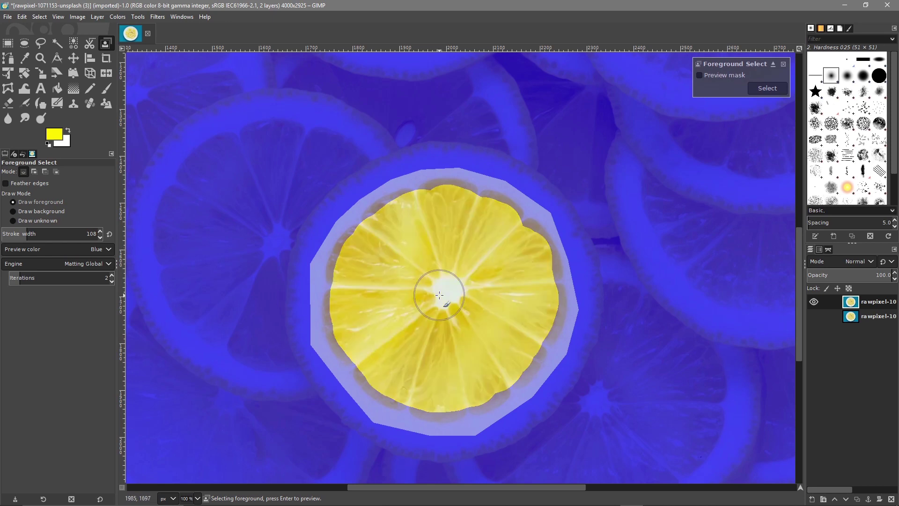
Select the marked flesh and drag Hue-Saturation's Hue slider to -92.2
{"action": "left_click", "coordinate": [766, 88]}
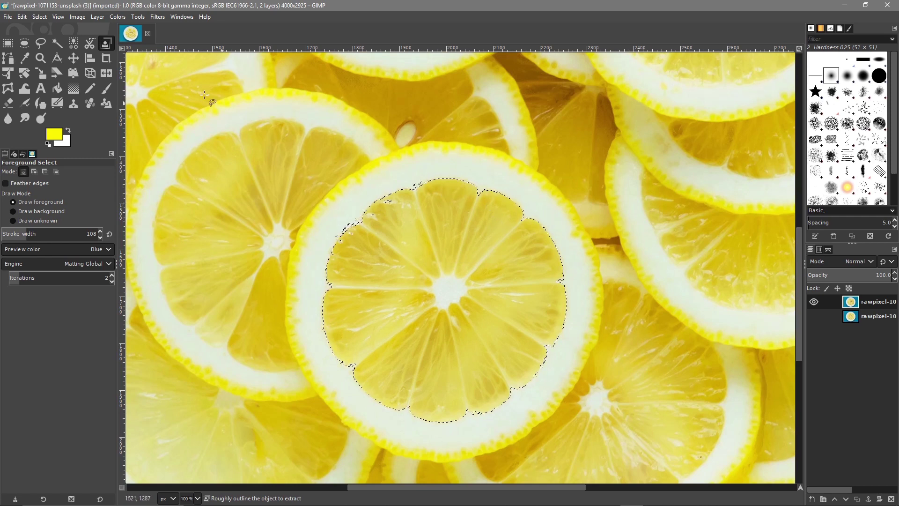
{"action": "left_click", "coordinate": [119, 17]}
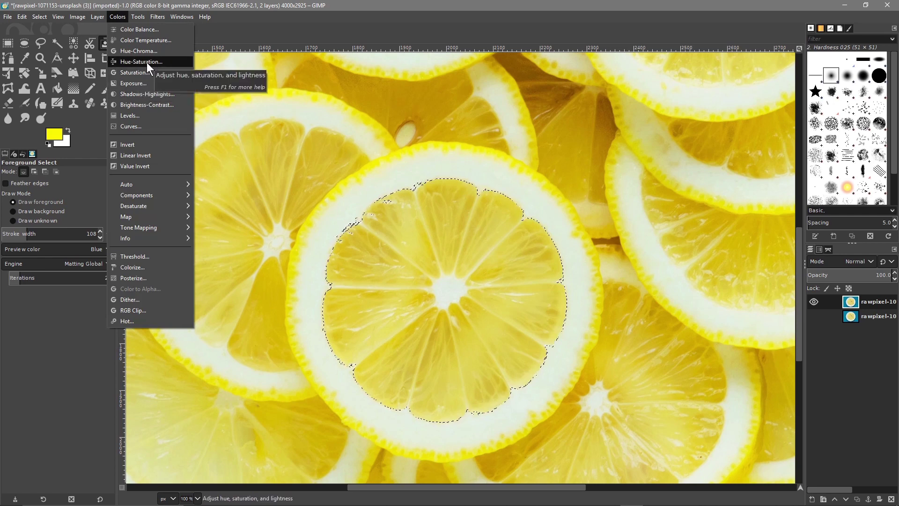
{"action": "left_click", "coordinate": [147, 63]}
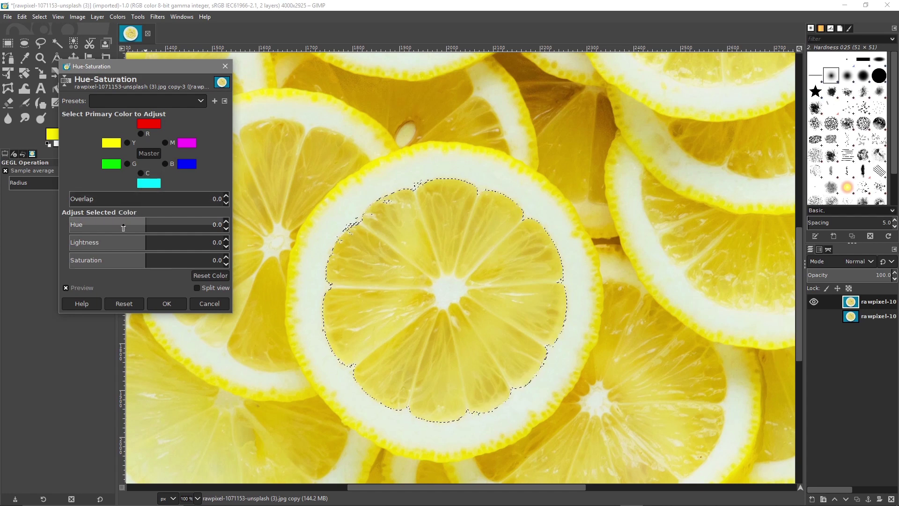
{"action": "left_click_drag", "start_coordinate": [146, 225], "coordinate": [107, 226]}
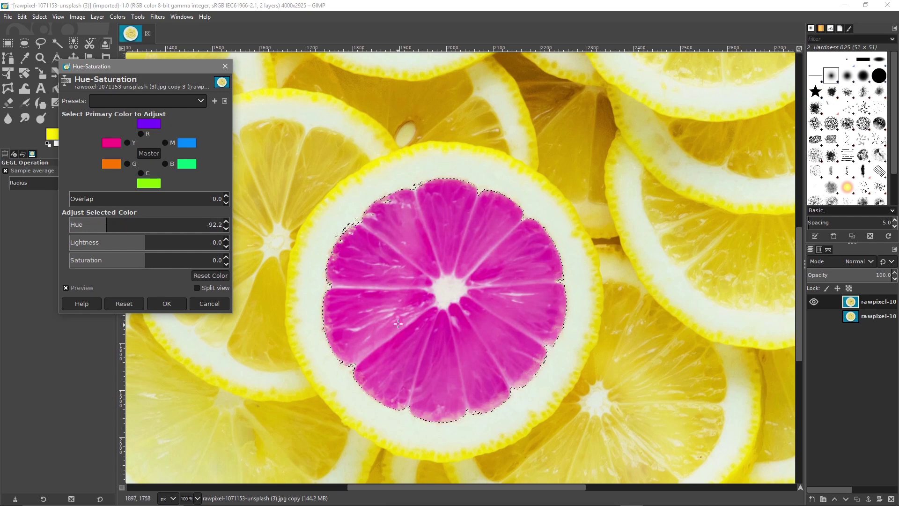
Apply the pink hue change, deselect everything, and pan to the upper-right lemons
{"action": "left_click", "coordinate": [166, 304]}
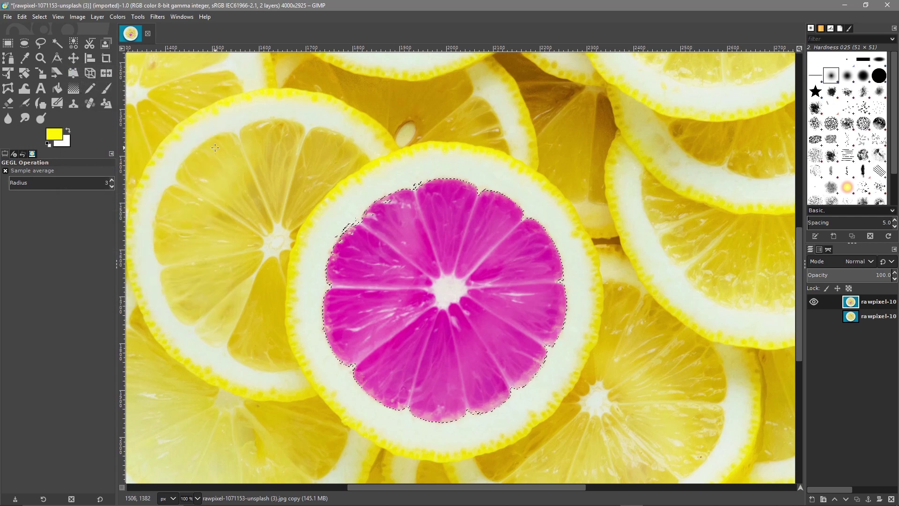
{"action": "left_click", "coordinate": [39, 17]}
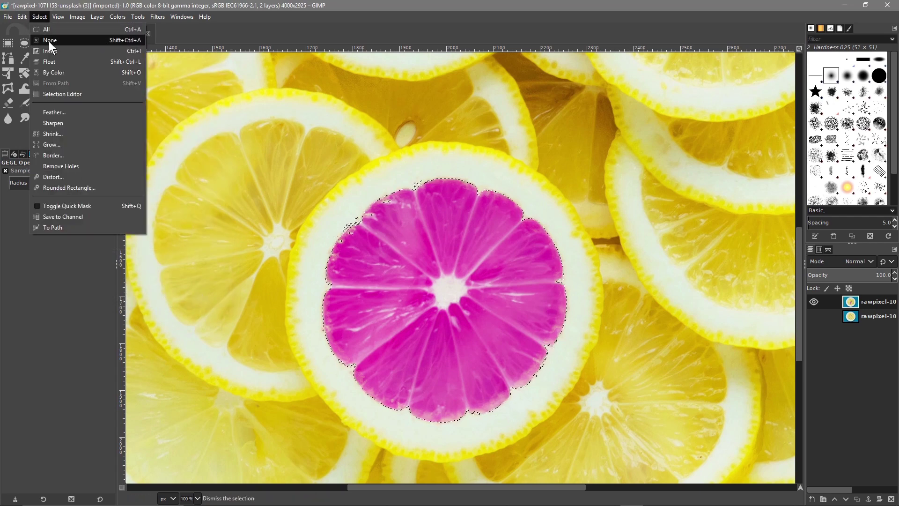
{"action": "left_click", "coordinate": [49, 41]}
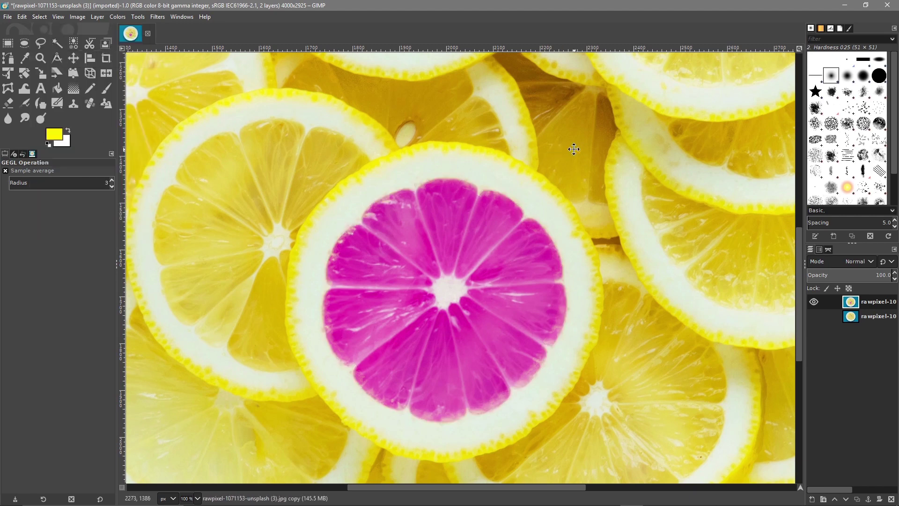
{"action": "left_click_drag", "start_coordinate": [574, 149], "coordinate": [375, 428]}
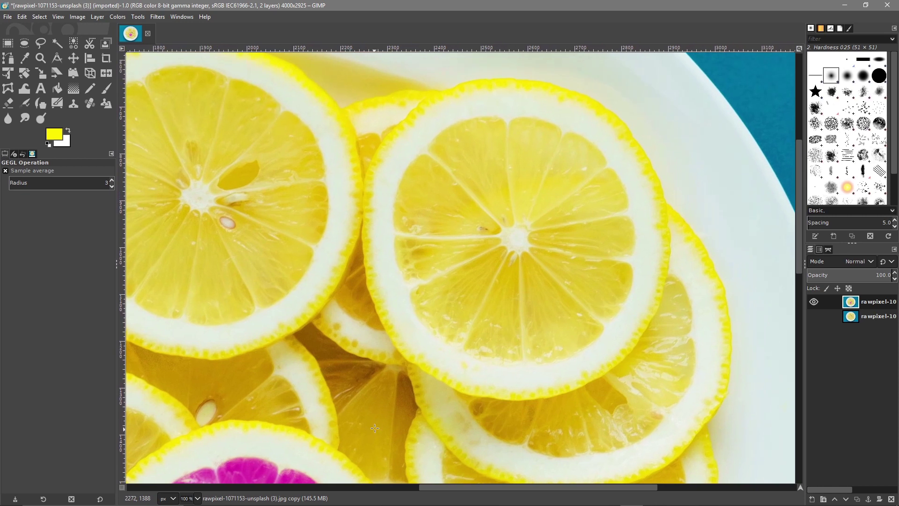
Start a Foreground Select outline around the upper-right lemon's right rind and bottom
{"action": "left_click", "coordinate": [105, 41]}
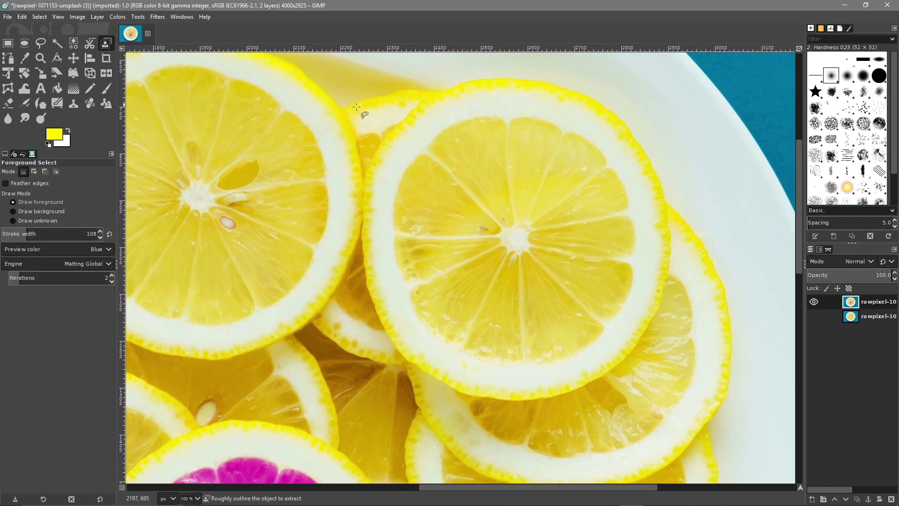
{"action": "left_click", "coordinate": [523, 107]}
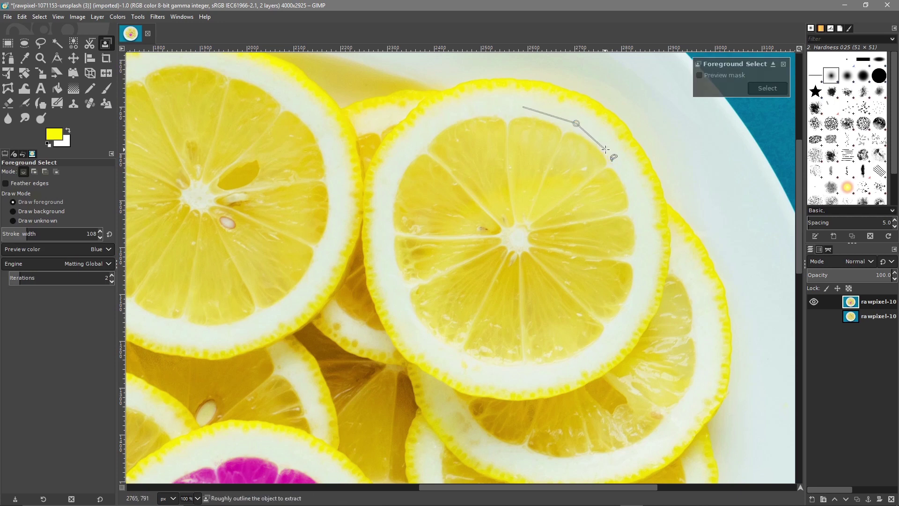
{"action": "mouse_move", "coordinate": [612, 146]}
{"action": "left_mouse_down"}
{"action": "mouse_move", "coordinate": [633, 172]}
{"action": "mouse_move", "coordinate": [645, 229]}
{"action": "mouse_move", "coordinate": [623, 325]}
{"action": "left_mouse_up"}
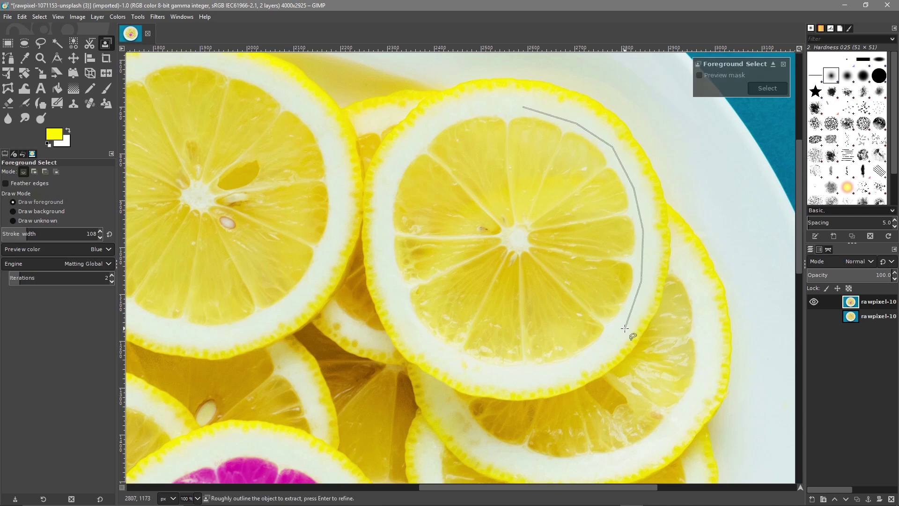
{"action": "left_click", "coordinate": [625, 329]}
{"action": "left_click", "coordinate": [584, 362]}
{"action": "left_click", "coordinate": [524, 377]}
{"action": "left_click", "coordinate": [491, 373]}
{"action": "left_click", "coordinate": [442, 352]}
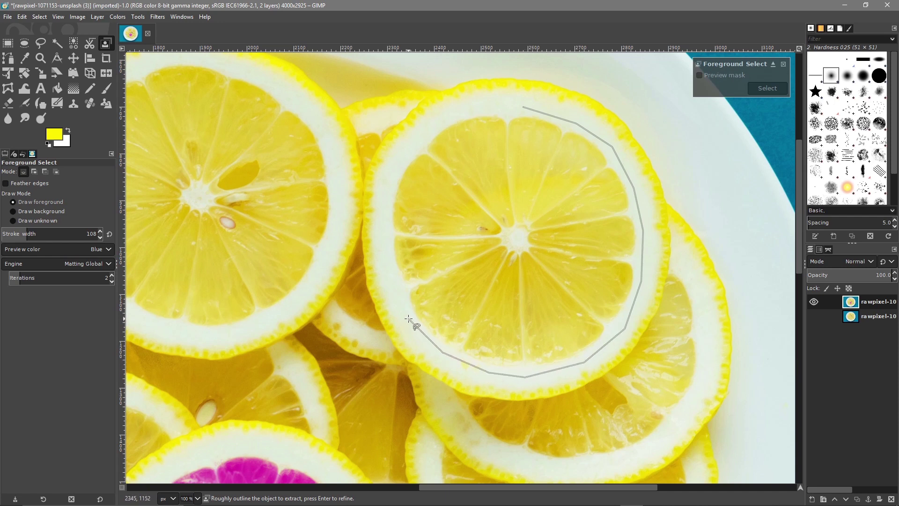
Close the outline up the left rind, paint the flesh as foreground, and preview it
{"action": "left_click", "coordinate": [388, 270]}
{"action": "left_click", "coordinate": [384, 213]}
{"action": "left_click", "coordinate": [409, 141]}
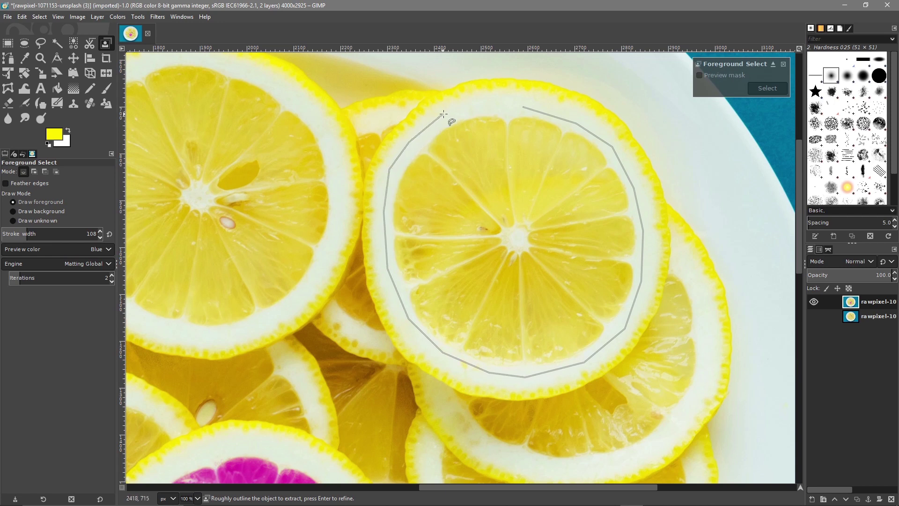
{"action": "left_click", "coordinate": [485, 103]}
{"action": "left_click", "coordinate": [523, 107]}
{"action": "key", "text": "Return"}
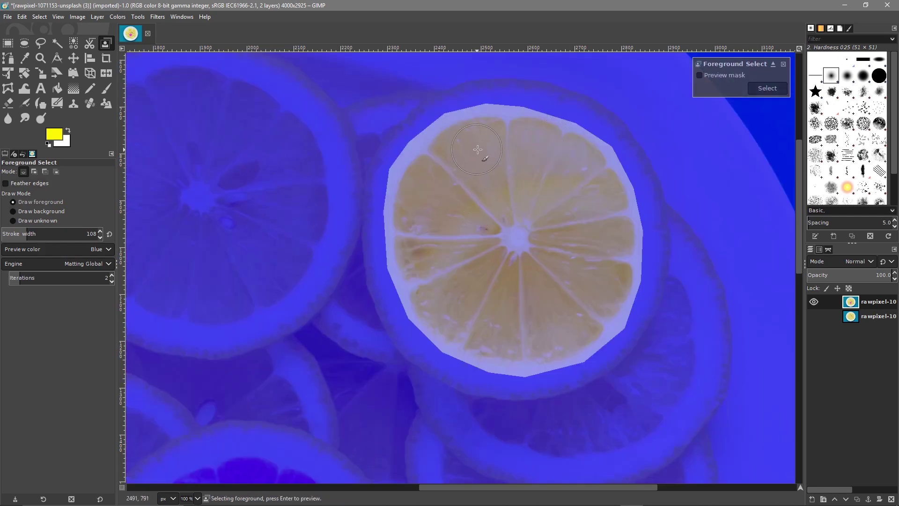
{"action": "mouse_move", "coordinate": [477, 149]}
{"action": "left_mouse_down"}
{"action": "mouse_move", "coordinate": [427, 200]}
{"action": "mouse_move", "coordinate": [426, 250]}
{"action": "mouse_move", "coordinate": [445, 293]}
{"action": "mouse_move", "coordinate": [505, 330]}
{"action": "mouse_move", "coordinate": [571, 315]}
{"action": "mouse_move", "coordinate": [599, 270]}
{"action": "mouse_move", "coordinate": [598, 203]}
{"action": "mouse_move", "coordinate": [579, 176]}
{"action": "mouse_move", "coordinate": [529, 151]}
{"action": "mouse_move", "coordinate": [508, 154]}
{"action": "mouse_move", "coordinate": [544, 214]}
{"action": "mouse_move", "coordinate": [484, 245]}
{"action": "mouse_move", "coordinate": [511, 195]}
{"action": "mouse_move", "coordinate": [548, 209]}
{"action": "mouse_move", "coordinate": [553, 259]}
{"action": "mouse_move", "coordinate": [532, 285]}
{"action": "mouse_move", "coordinate": [478, 266]}
{"action": "mouse_move", "coordinate": [465, 223]}
{"action": "mouse_move", "coordinate": [486, 211]}
{"action": "left_mouse_up"}
{"action": "key", "text": "Return"}
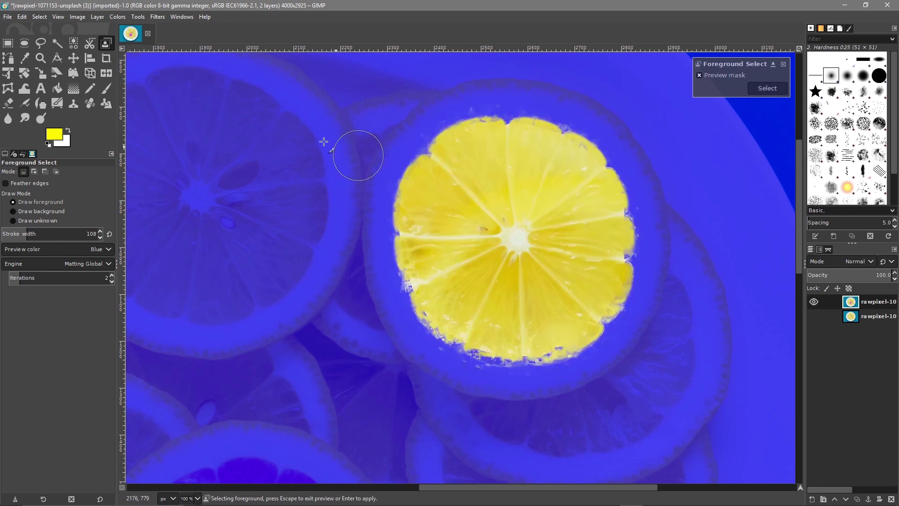
Select the extracted flesh and apply a Hue shift of 147.1 to make it blue
{"action": "left_click", "coordinate": [769, 88]}
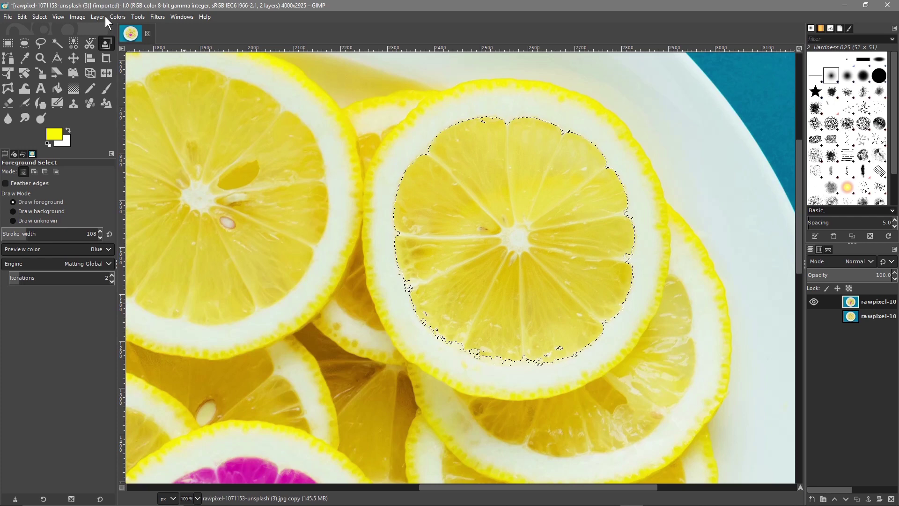
{"action": "left_click", "coordinate": [117, 18]}
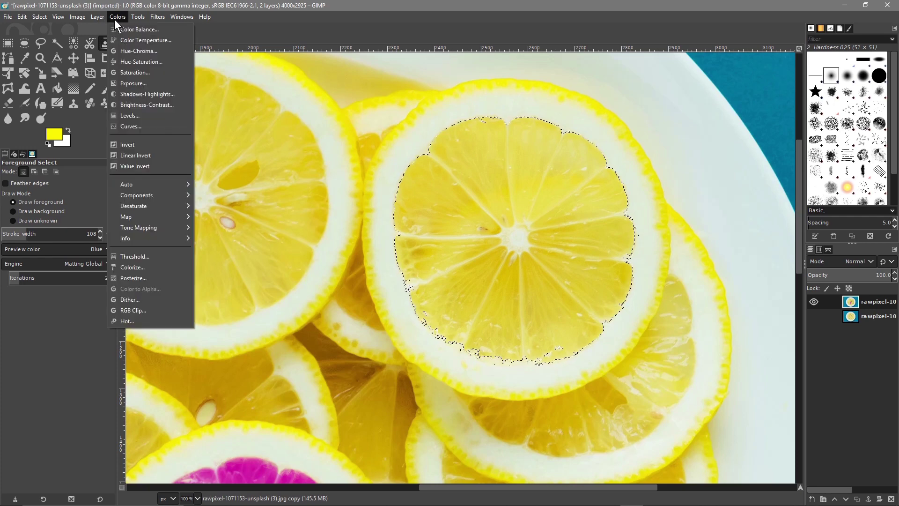
{"action": "left_click", "coordinate": [130, 64]}
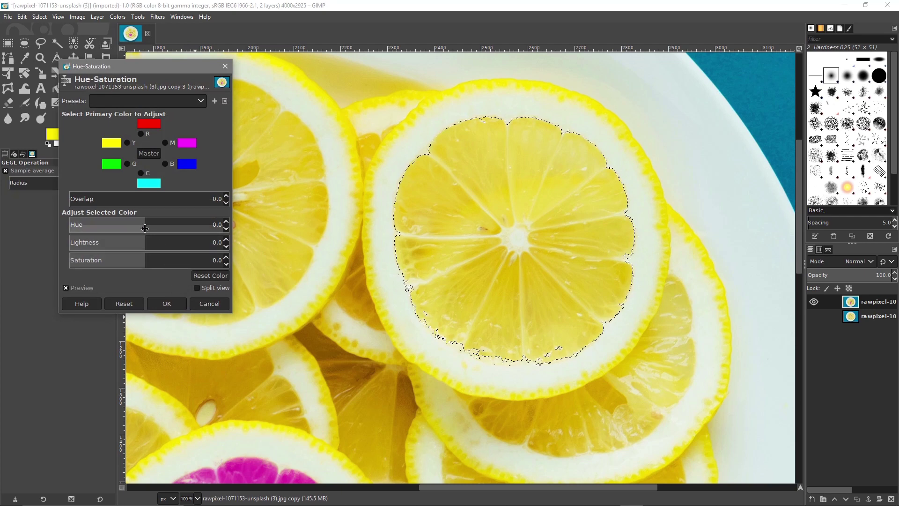
{"action": "scroll", "coordinate": [151, 227], "scroll_direction": "up", "scroll_amount": 1}
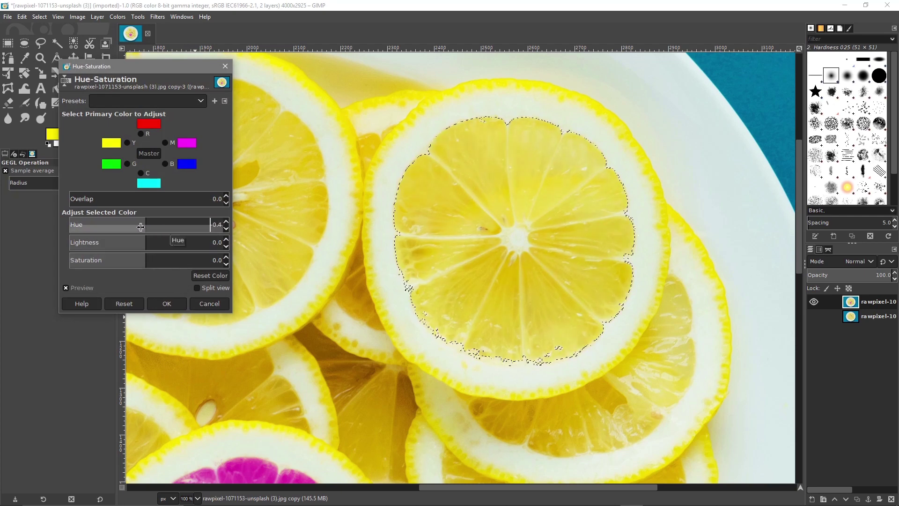
{"action": "left_click_drag", "start_coordinate": [141, 226], "coordinate": [210, 230]}
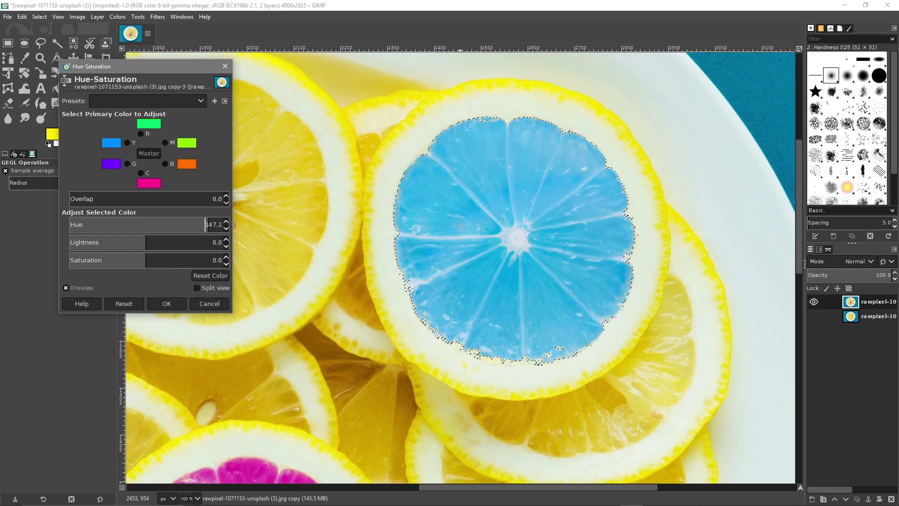
{"action": "left_click", "coordinate": [175, 304]}
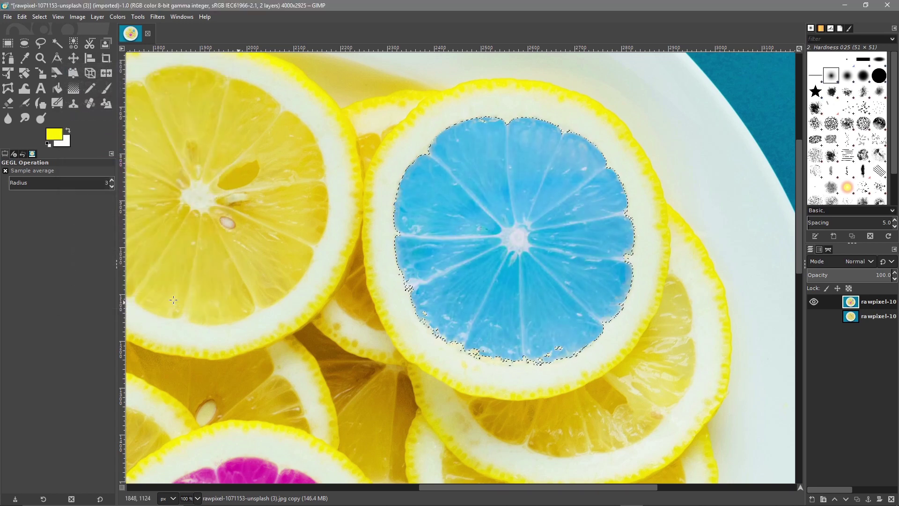
Clear the selection around the blue slice and bring the pink lemon back into view
{"action": "left_click", "coordinate": [39, 17]}
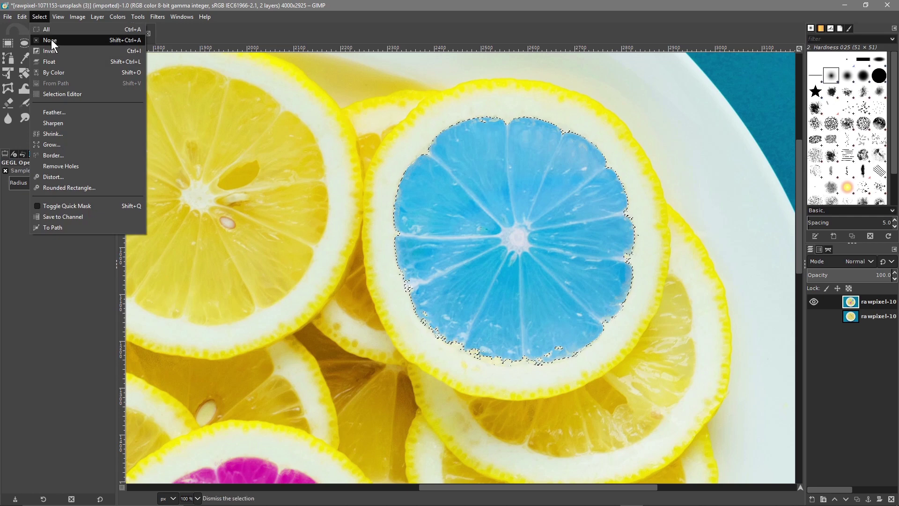
{"action": "left_click", "coordinate": [50, 40]}
{"action": "scroll", "coordinate": [295, 263], "scroll_direction": "down", "scroll_amount": 3}
{"action": "left_click_drag", "start_coordinate": [295, 264], "coordinate": [611, 240]}
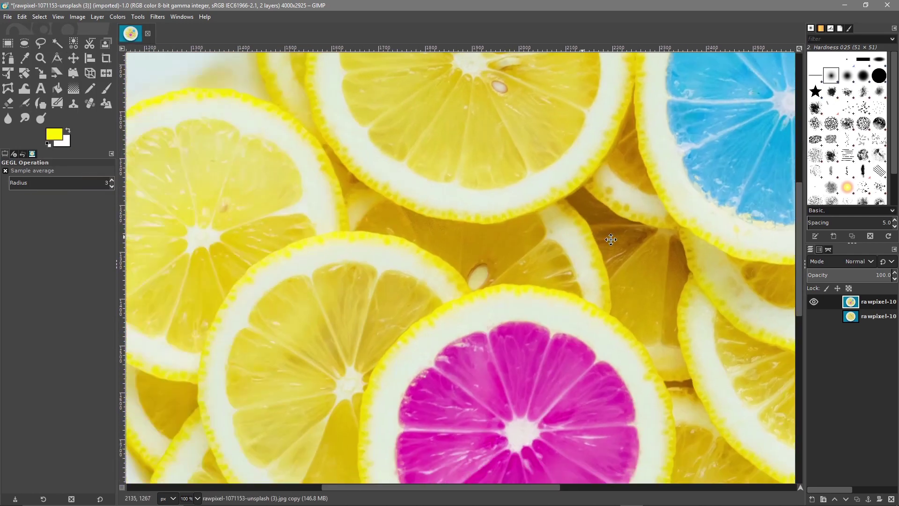
{"action": "scroll", "coordinate": [611, 239], "scroll_direction": "left", "scroll_amount": 5}
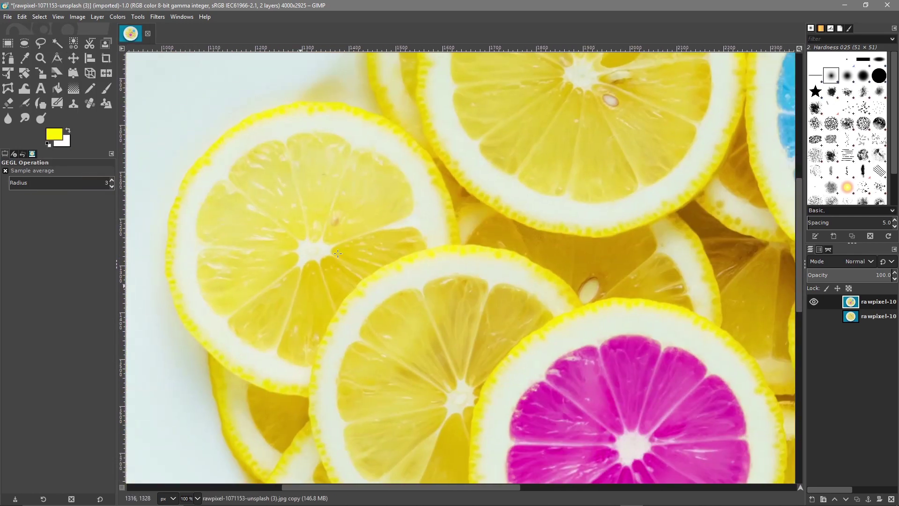
Roughly outline the upper-left lemon slice with the Foreground Select tool
{"action": "left_click", "coordinate": [104, 44]}
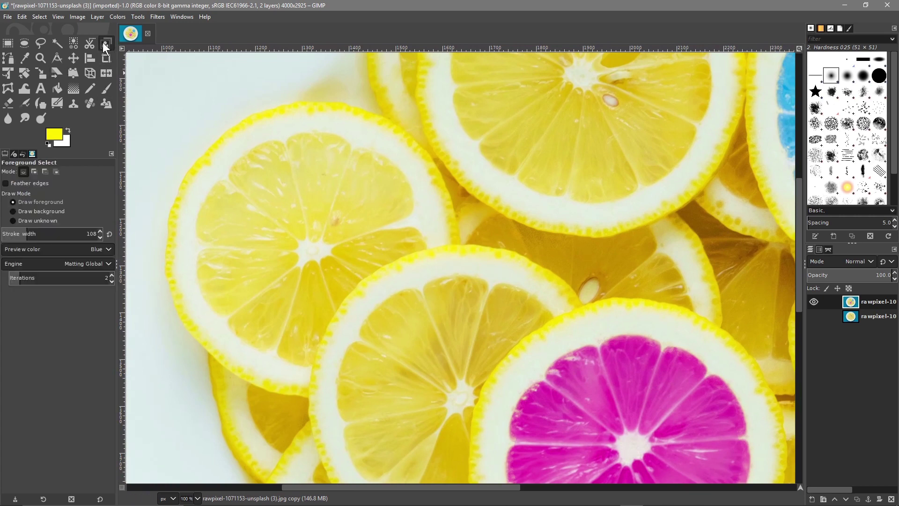
{"action": "left_click", "coordinate": [429, 225]}
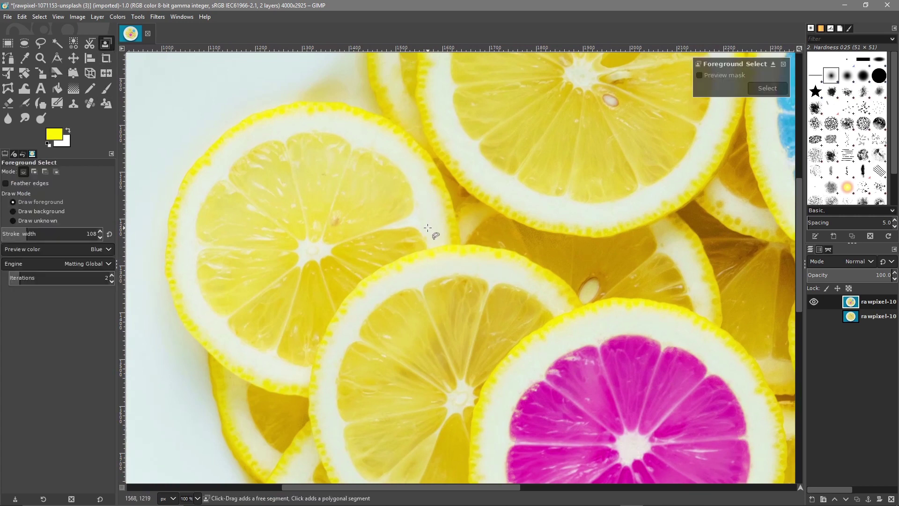
{"action": "left_click", "coordinate": [418, 190]}
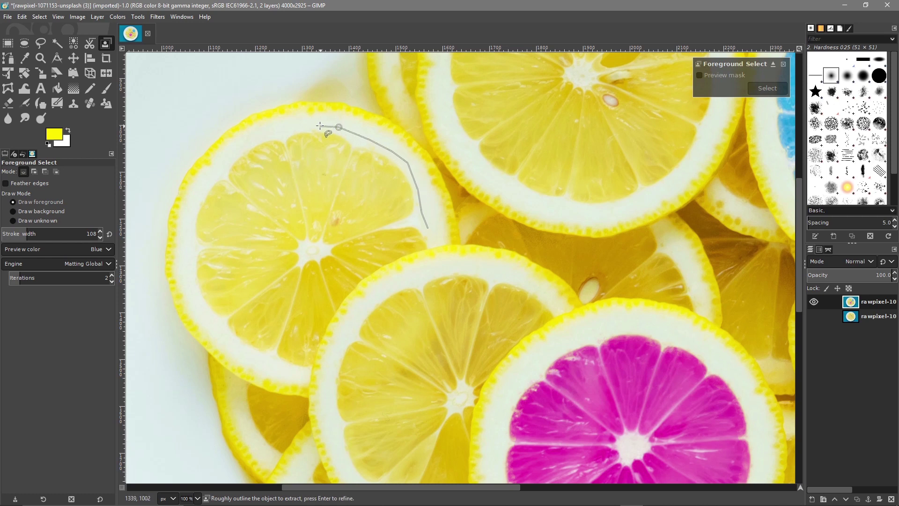
{"action": "left_click", "coordinate": [259, 137]}
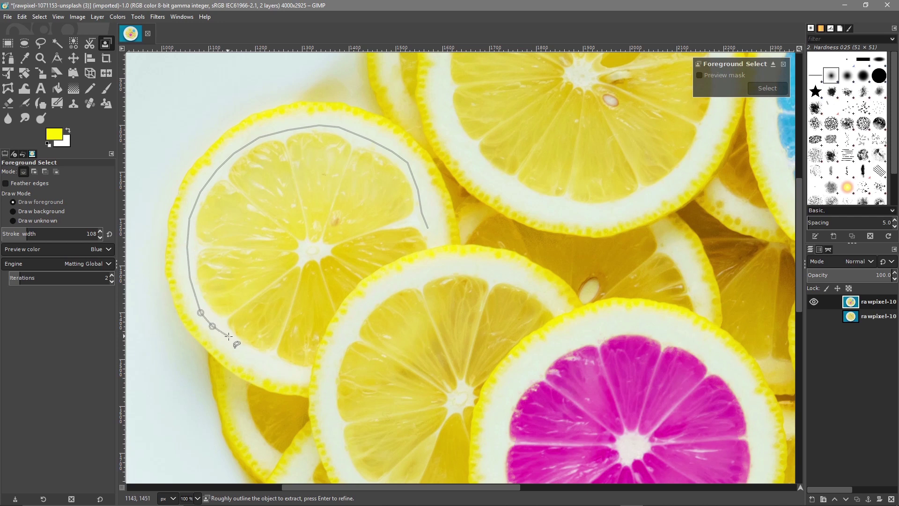
{"action": "left_click", "coordinate": [284, 367]}
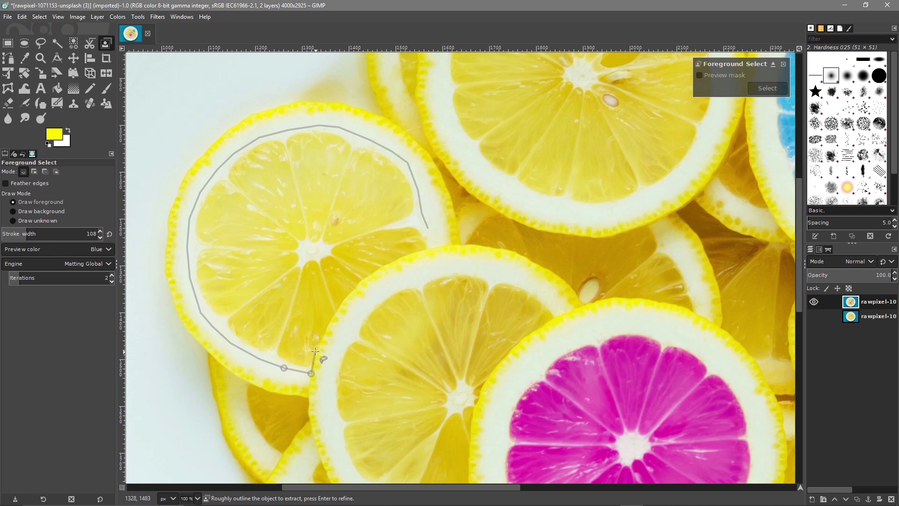
{"action": "left_click", "coordinate": [316, 353]}
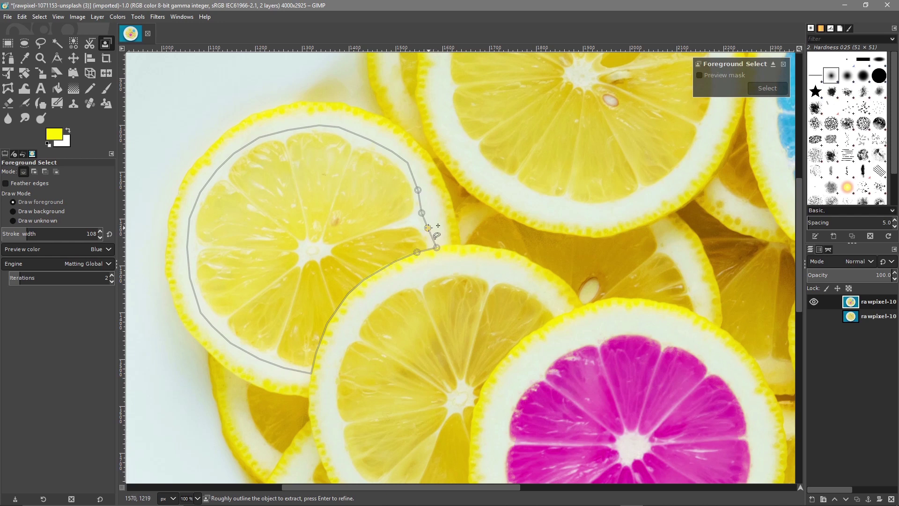
Paint over the upper-left lemon's flesh as foreground, shrink the brush, and preview the mask
{"action": "key", "text": "Return"}
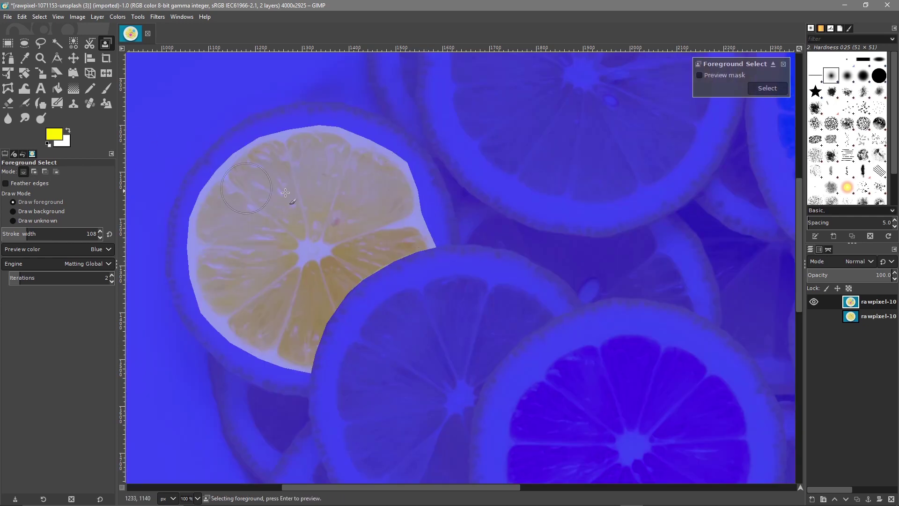
{"action": "mouse_move", "coordinate": [325, 162]}
{"action": "left_mouse_down"}
{"action": "mouse_move", "coordinate": [265, 175]}
{"action": "mouse_move", "coordinate": [227, 225]}
{"action": "mouse_move", "coordinate": [233, 286]}
{"action": "mouse_move", "coordinate": [276, 330]}
{"action": "mouse_move", "coordinate": [285, 302]}
{"action": "mouse_move", "coordinate": [282, 336]}
{"action": "mouse_move", "coordinate": [291, 263]}
{"action": "left_mouse_up"}
{"action": "left_click_drag", "start_coordinate": [253, 191], "coordinate": [159, 239]}
{"action": "mouse_move", "coordinate": [380, 200]}
{"action": "left_mouse_down"}
{"action": "mouse_move", "coordinate": [322, 162]}
{"action": "mouse_move", "coordinate": [260, 179]}
{"action": "left_mouse_up"}
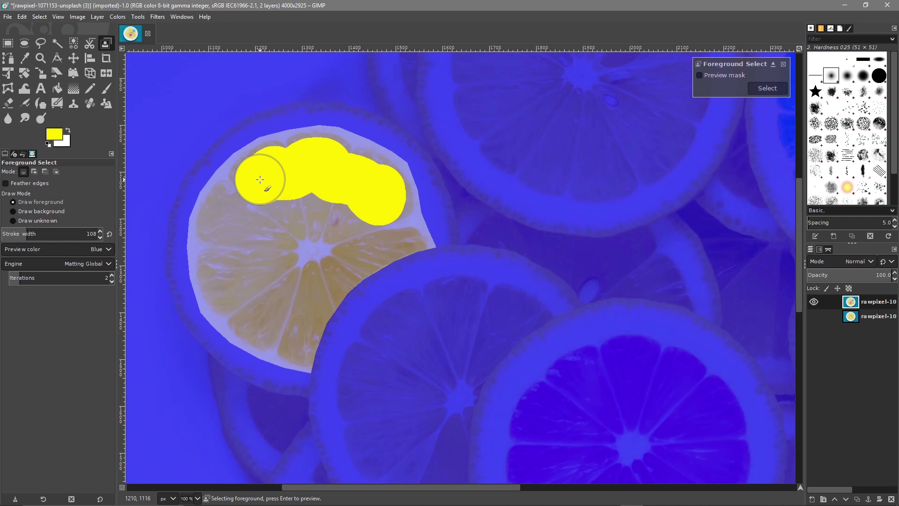
{"action": "mouse_move", "coordinate": [260, 179]}
{"action": "left_mouse_down"}
{"action": "mouse_move", "coordinate": [227, 226]}
{"action": "mouse_move", "coordinate": [227, 265]}
{"action": "mouse_move", "coordinate": [250, 308]}
{"action": "mouse_move", "coordinate": [243, 295]}
{"action": "left_mouse_up"}
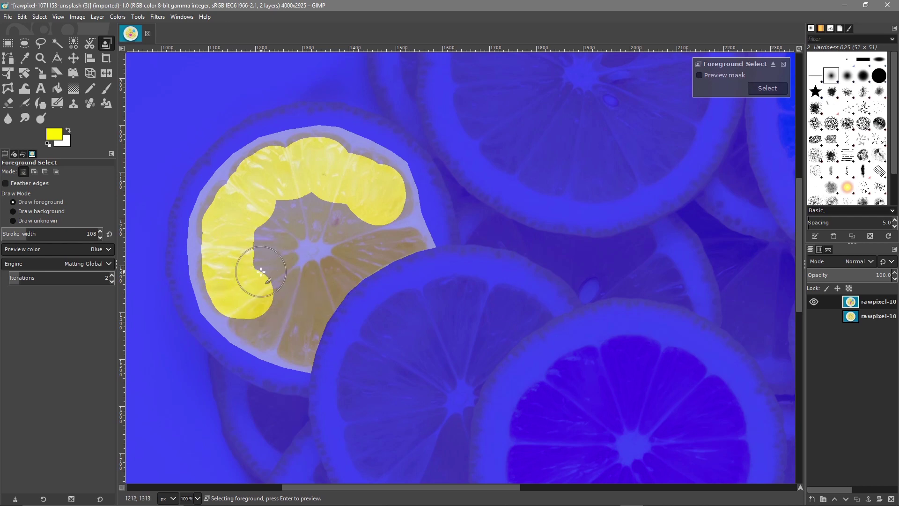
{"action": "key", "text": "ctrl+z"}
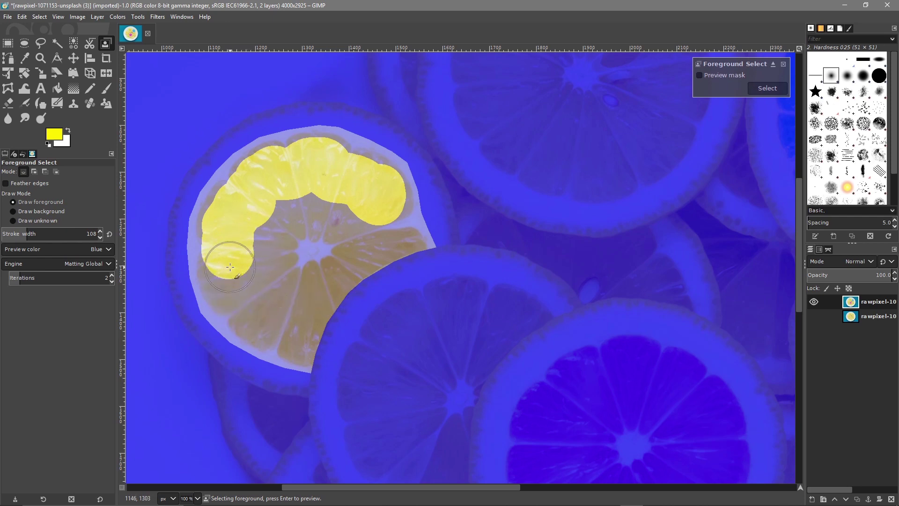
{"action": "mouse_move", "coordinate": [230, 267]}
{"action": "left_mouse_down"}
{"action": "mouse_move", "coordinate": [258, 297]}
{"action": "mouse_move", "coordinate": [266, 319]}
{"action": "mouse_move", "coordinate": [294, 329]}
{"action": "left_mouse_up"}
{"action": "mouse_move", "coordinate": [375, 200]}
{"action": "left_mouse_down"}
{"action": "mouse_move", "coordinate": [387, 232]}
{"action": "mouse_move", "coordinate": [359, 253]}
{"action": "mouse_move", "coordinate": [372, 231]}
{"action": "mouse_move", "coordinate": [298, 303]}
{"action": "mouse_move", "coordinate": [269, 253]}
{"action": "mouse_move", "coordinate": [268, 219]}
{"action": "mouse_move", "coordinate": [310, 202]}
{"action": "mouse_move", "coordinate": [341, 209]}
{"action": "mouse_move", "coordinate": [289, 245]}
{"action": "mouse_move", "coordinate": [315, 183]}
{"action": "mouse_move", "coordinate": [332, 185]}
{"action": "mouse_move", "coordinate": [330, 210]}
{"action": "left_mouse_up"}
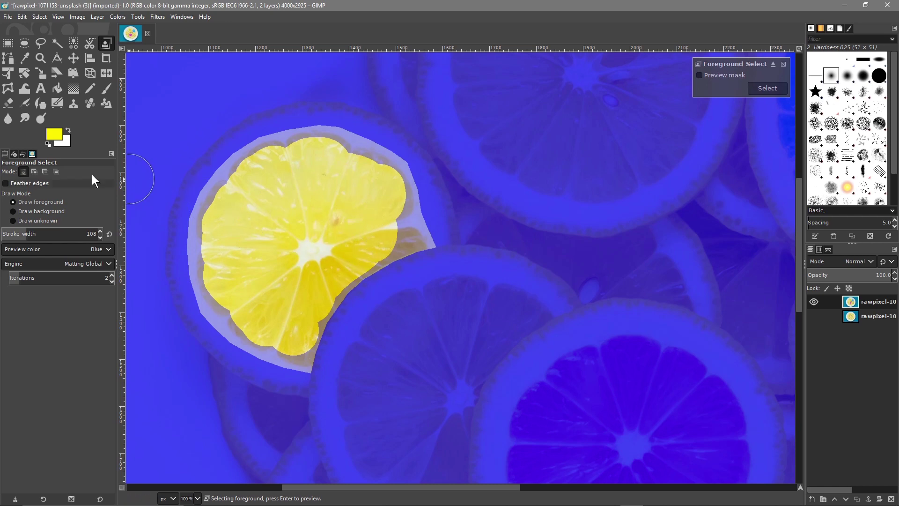
{"action": "left_click_drag", "start_coordinate": [29, 234], "coordinate": [14, 234]}
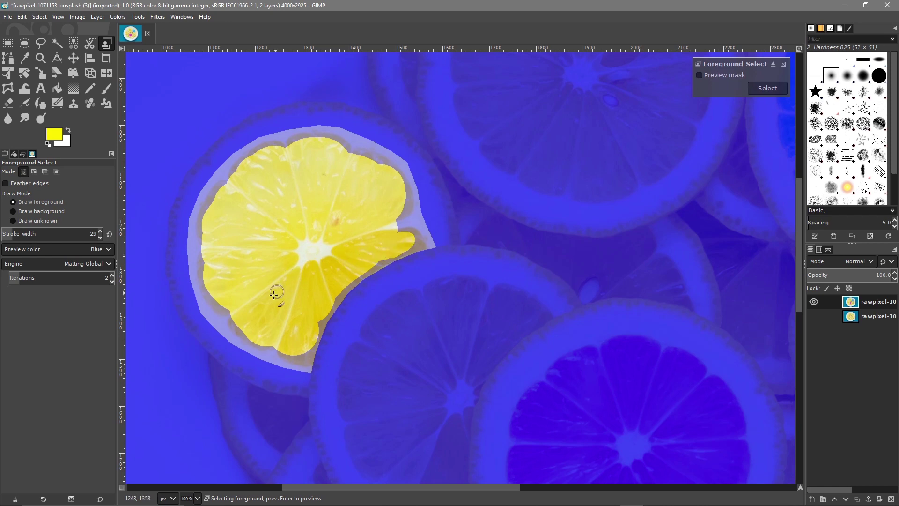
{"action": "key", "text": "Return"}
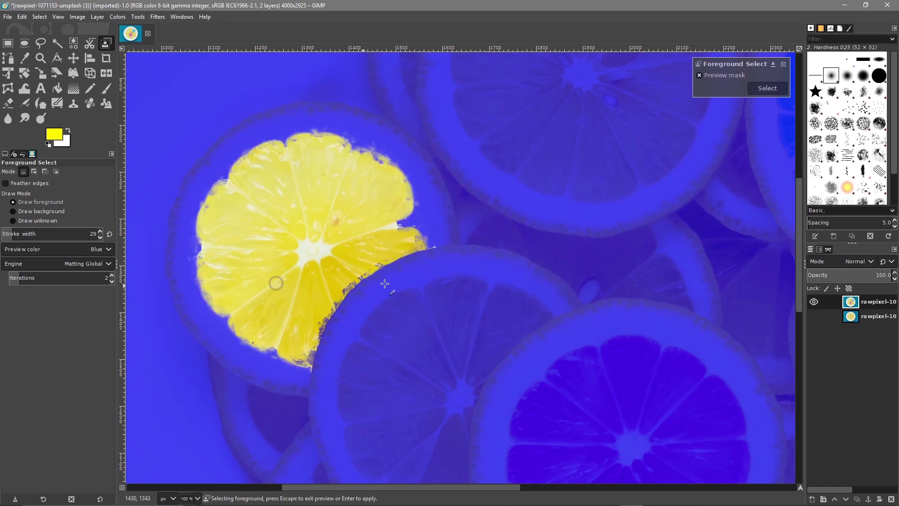
Shift the lemon selection's hue by about -145 to purple, then deselect
{"action": "left_click", "coordinate": [766, 89]}
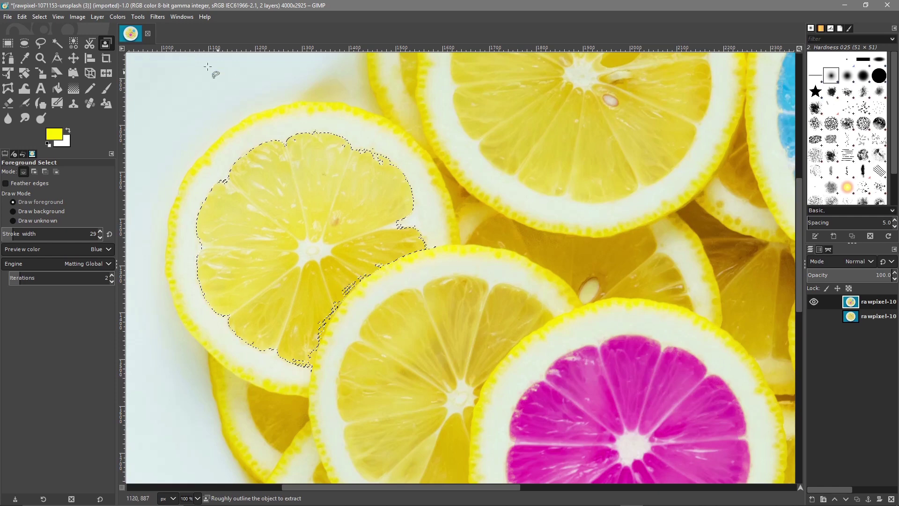
{"action": "left_click", "coordinate": [114, 15]}
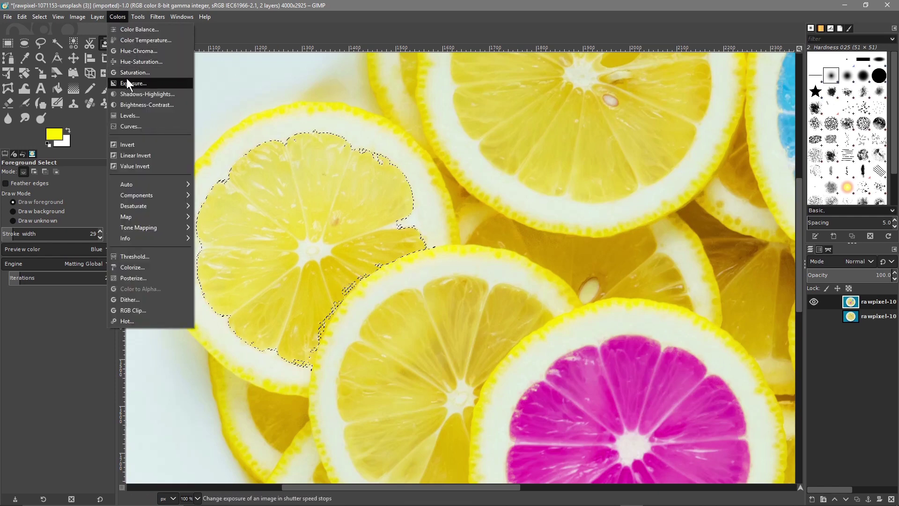
{"action": "left_click", "coordinate": [127, 60]}
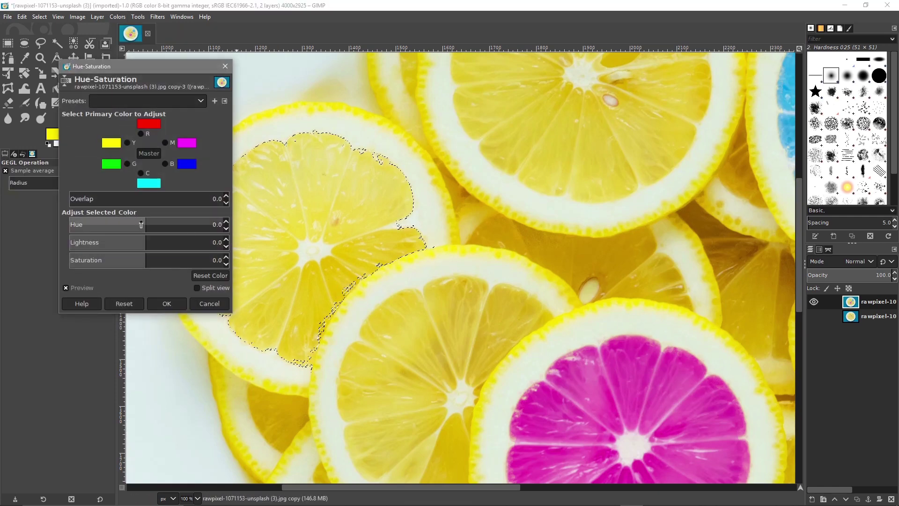
{"action": "left_click_drag", "start_coordinate": [144, 225], "coordinate": [85, 223]}
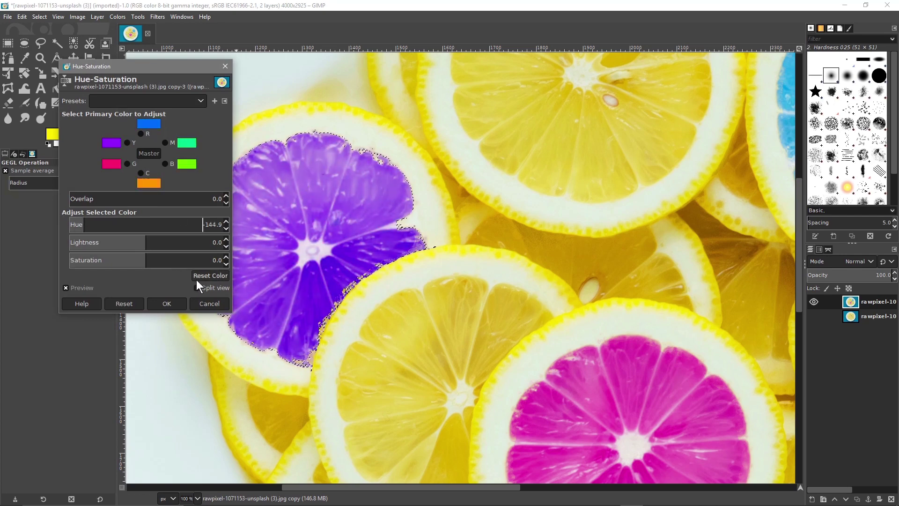
{"action": "left_click", "coordinate": [172, 302]}
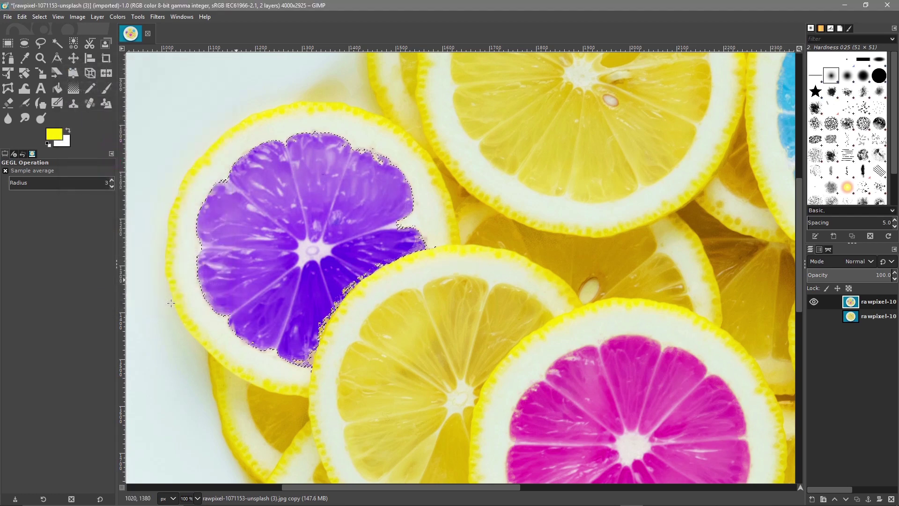
{"action": "left_click", "coordinate": [40, 16]}
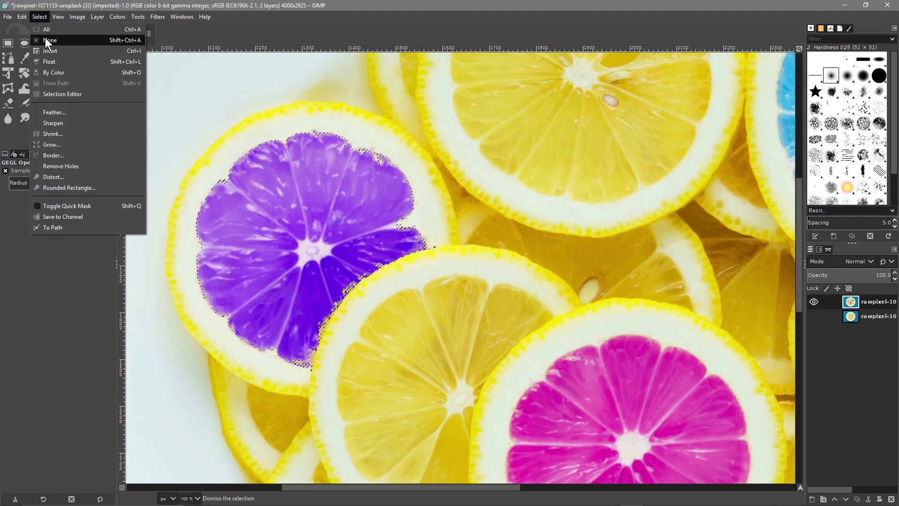
{"action": "left_click", "coordinate": [46, 40]}
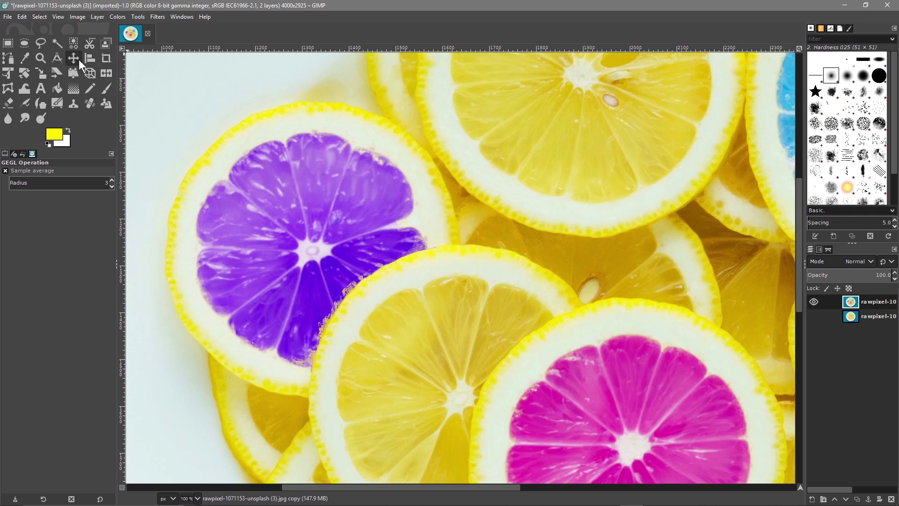
Zoom out to the whole photo and fuzzy-select the blue background at threshold 96.5
{"action": "scroll", "coordinate": [495, 233], "scroll_direction": "down", "scroll_amount": 3}
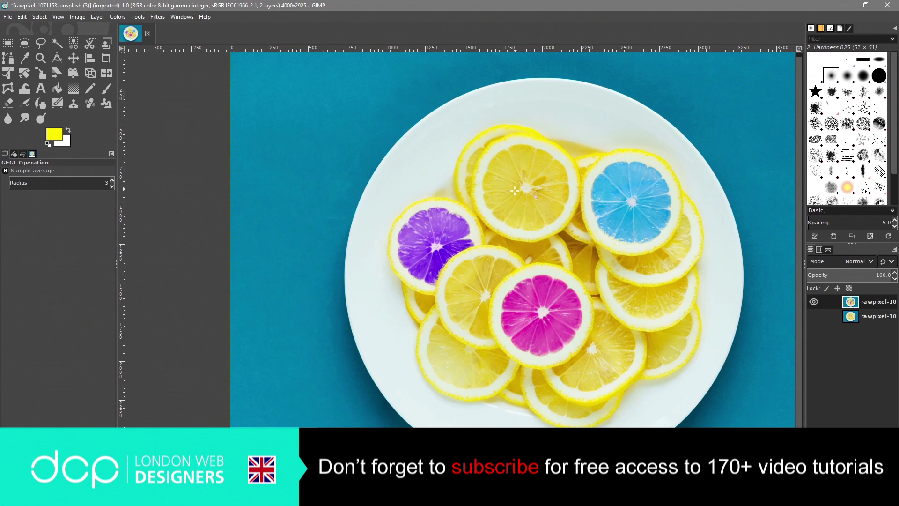
{"action": "scroll", "coordinate": [497, 203], "scroll_direction": "down", "scroll_amount": 1}
{"action": "left_click_drag", "start_coordinate": [603, 224], "coordinate": [517, 219]}
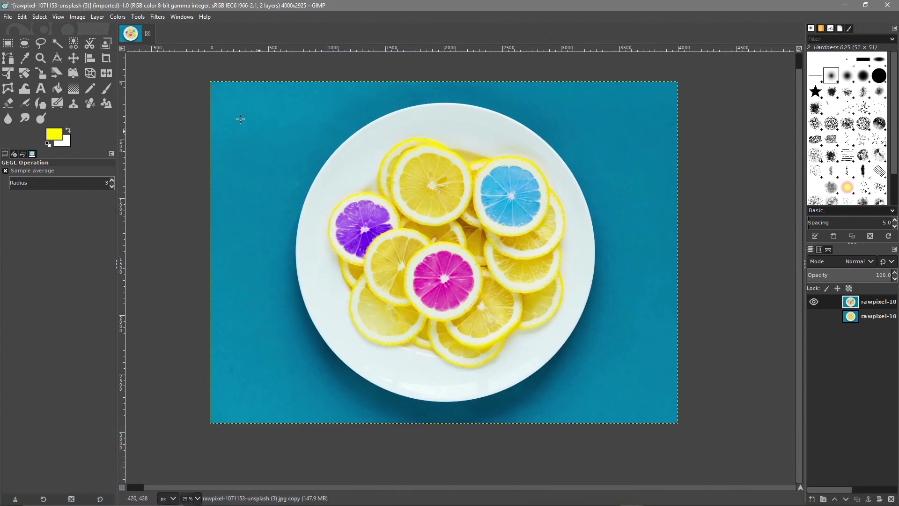
{"action": "left_click", "coordinate": [59, 43]}
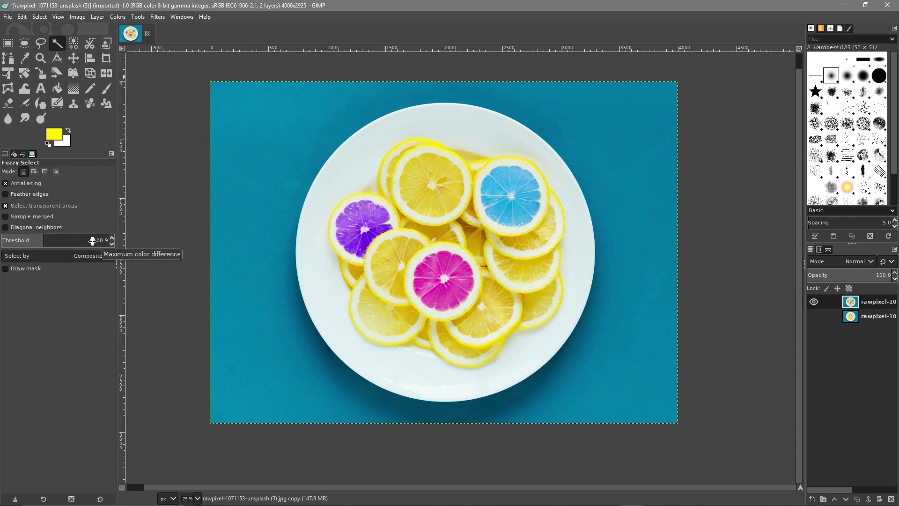
{"action": "left_click_drag", "start_coordinate": [105, 242], "coordinate": [42, 242]}
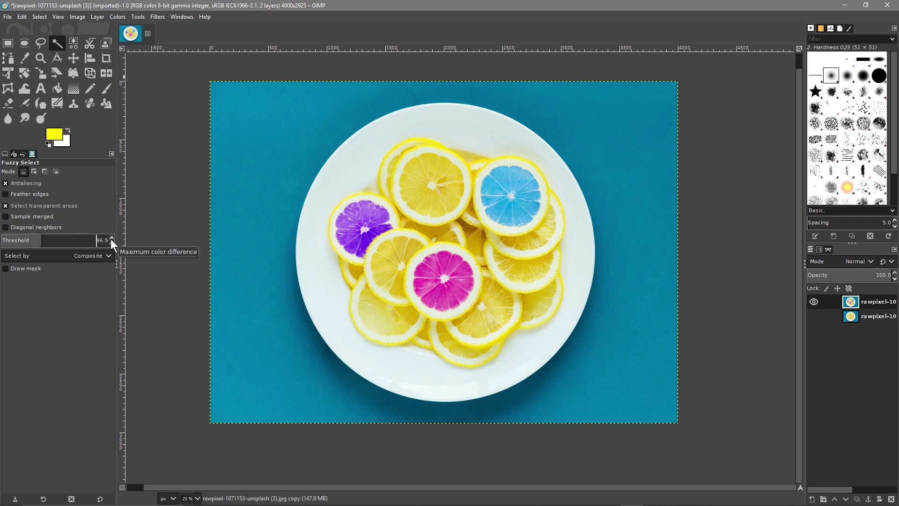
{"action": "left_click", "coordinate": [261, 168]}
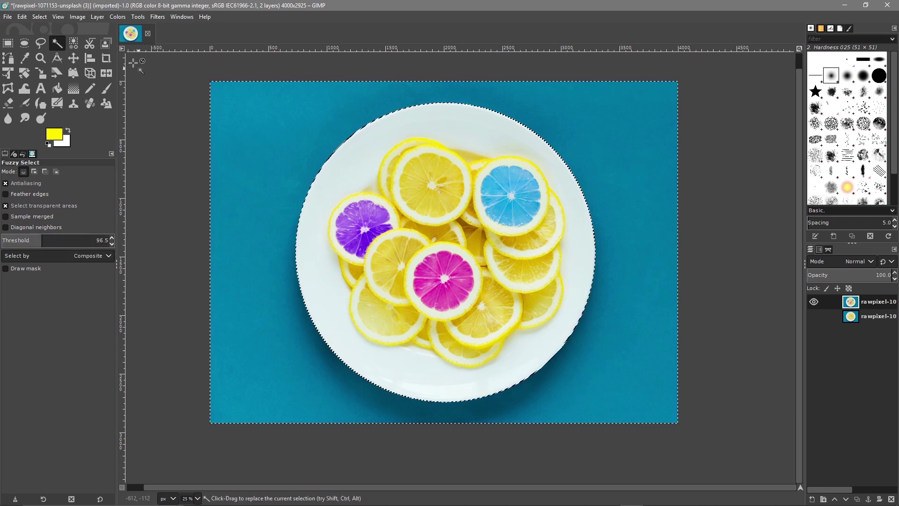
Apply a Hue-Saturation shift of 162.4 to turn the selected background deep red
{"action": "left_click", "coordinate": [115, 16]}
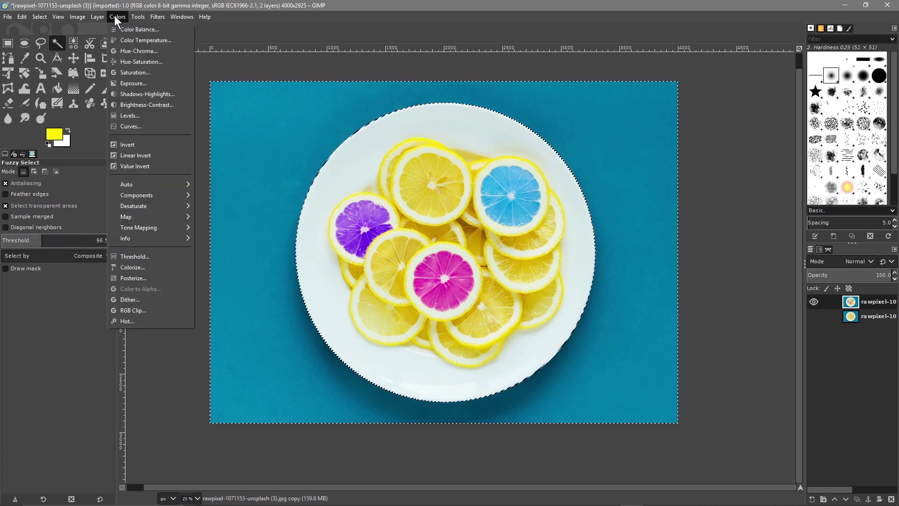
{"action": "left_click", "coordinate": [130, 61]}
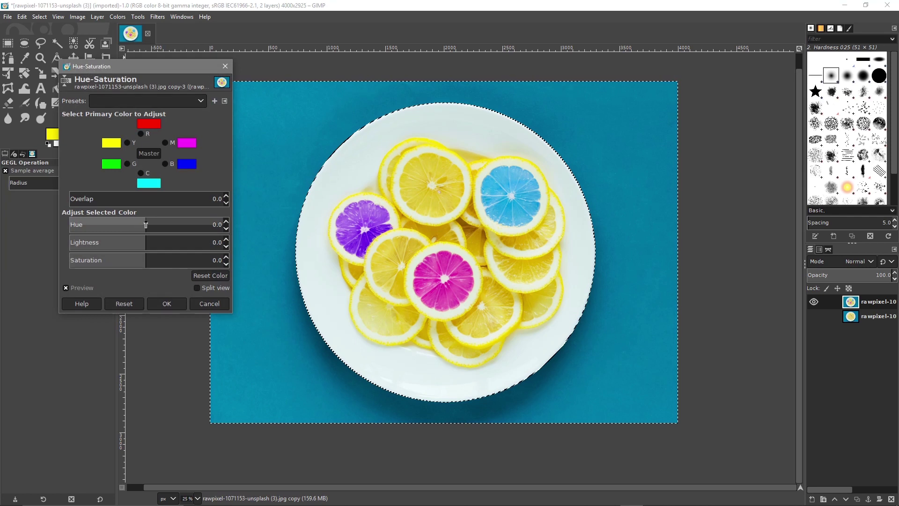
{"action": "left_click_drag", "start_coordinate": [141, 225], "coordinate": [216, 229]}
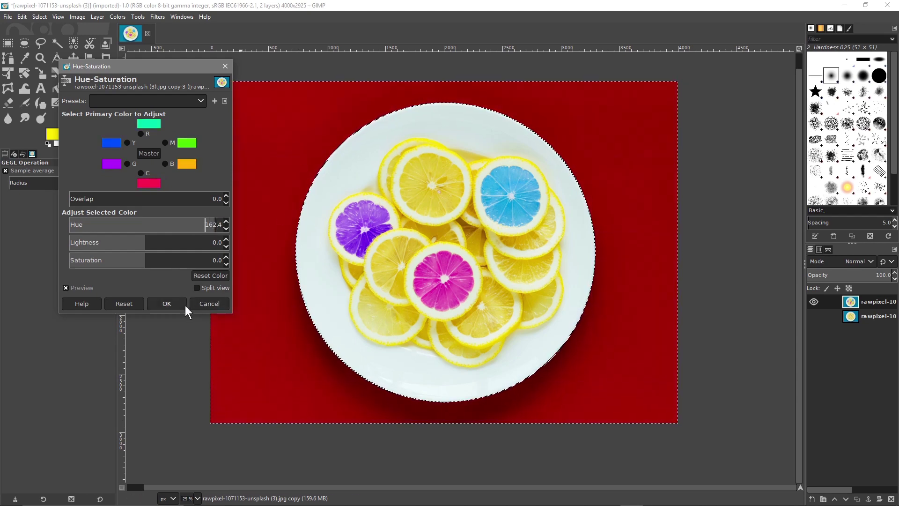
{"action": "left_click", "coordinate": [164, 304]}
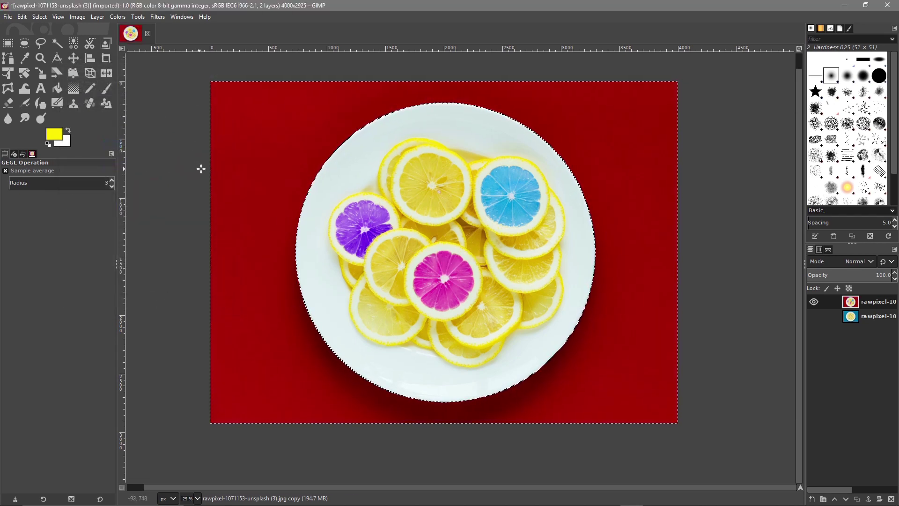
{"action": "left_click", "coordinate": [24, 17]}
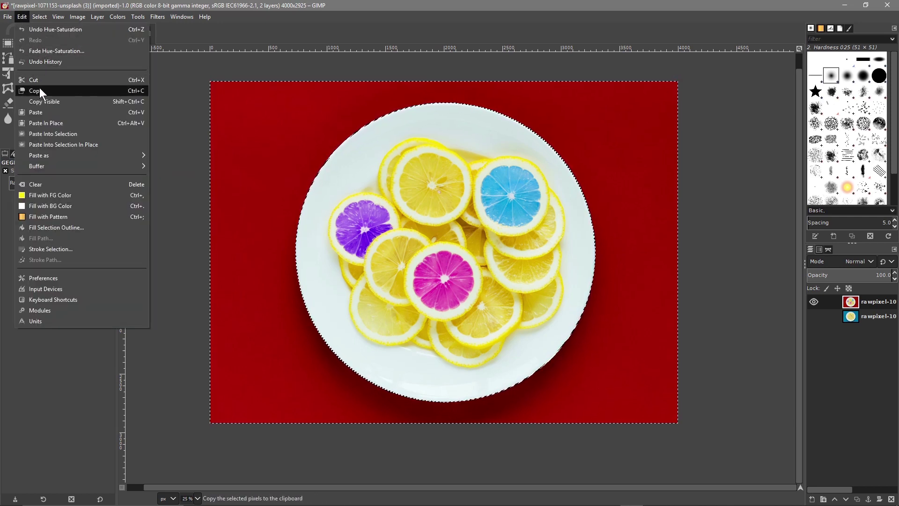
Select all, then save the image as coloured-lemons-01.xcf in the 'GIMP - Change Colour In Picture' folder
{"action": "mouse_move", "coordinate": [46, 16]}
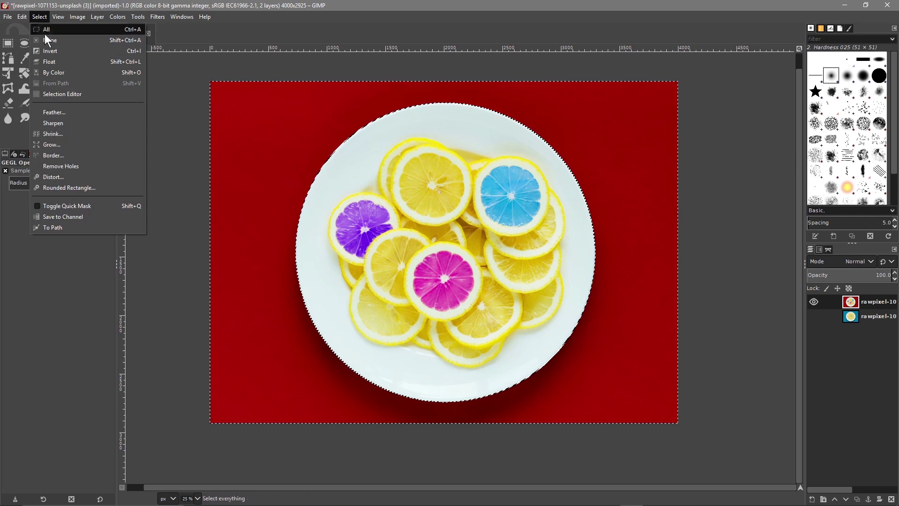
{"action": "left_click", "coordinate": [47, 30]}
{"action": "left_click", "coordinate": [8, 17]}
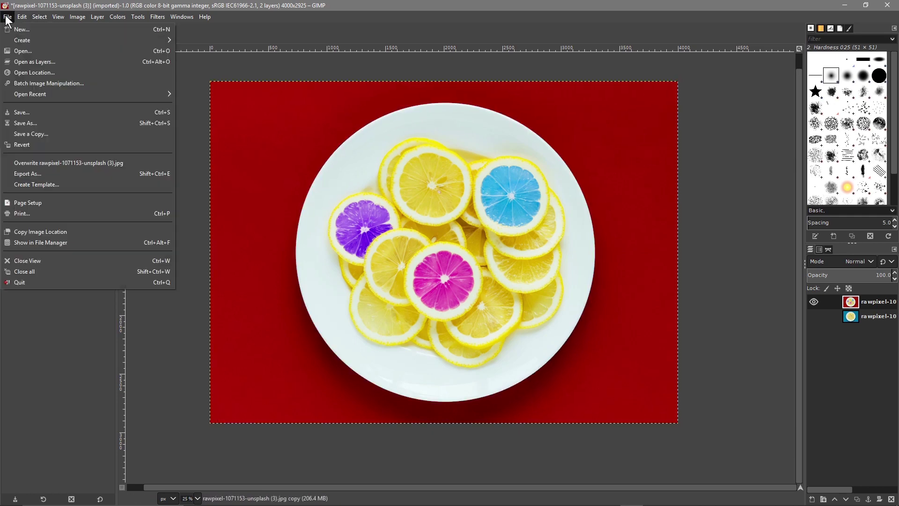
{"action": "left_click", "coordinate": [28, 122]}
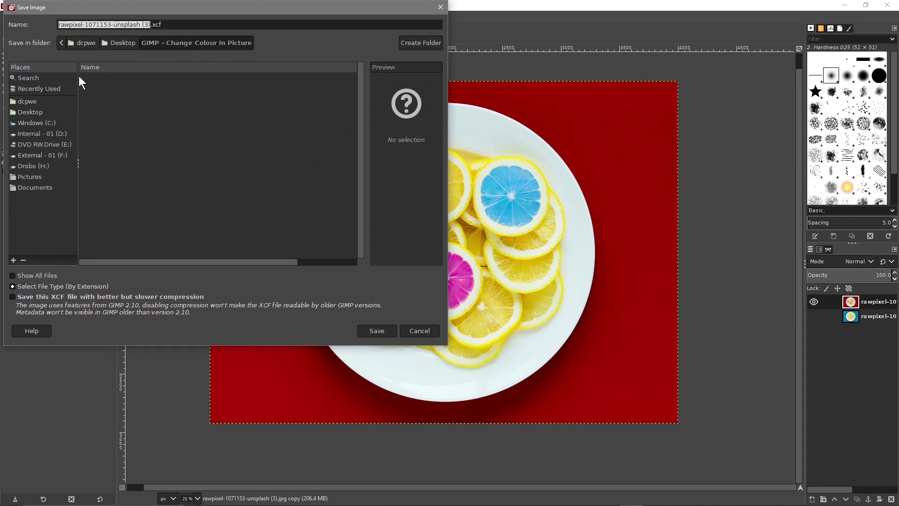
{"action": "left_click", "coordinate": [145, 23]}
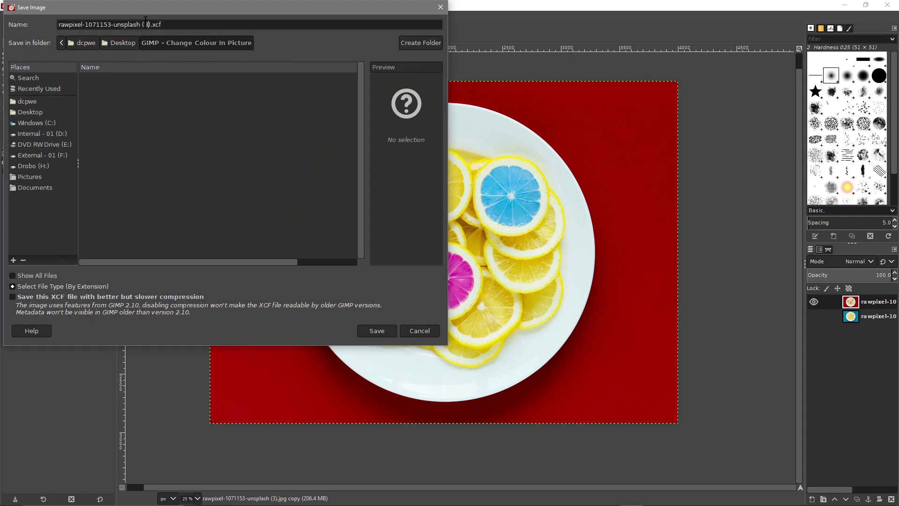
{"action": "key", "text": "ctrl+a"}
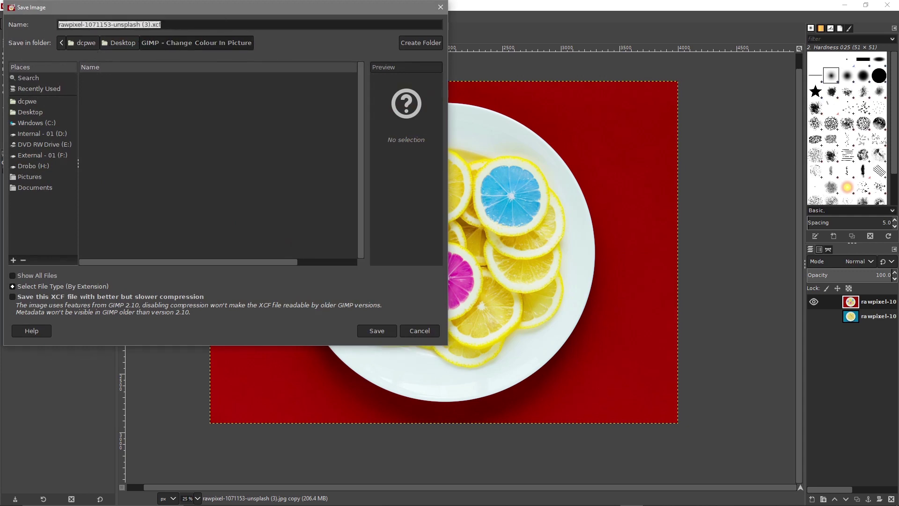
{"action": "left_click_drag", "start_coordinate": [152, 25], "coordinate": [26, 19]}
{"action": "type", "text": "coloured"}
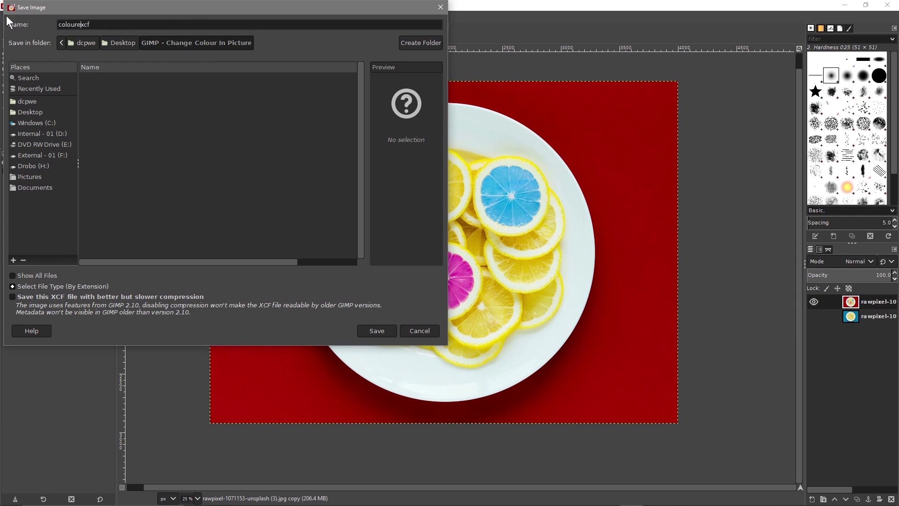
{"action": "type", "text": "-lomons"}
{"action": "key", "text": "BackSpace"}
{"action": "key", "text": "BackSpace"}
{"action": "key", "text": "BackSpace"}
{"action": "key", "text": "BackSpace"}
{"action": "key", "text": "BackSpace"}
{"action": "type", "text": "emons-01"}
{"action": "left_click", "coordinate": [377, 330]}
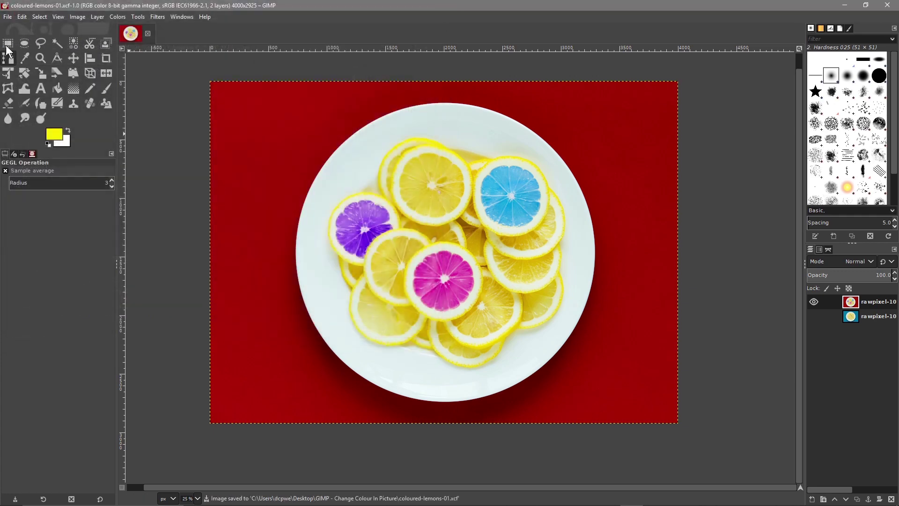
Export the image as JPEG coloured-lemons-01.jpg at quality 90, then close GIMP
{"action": "left_click", "coordinate": [8, 19]}
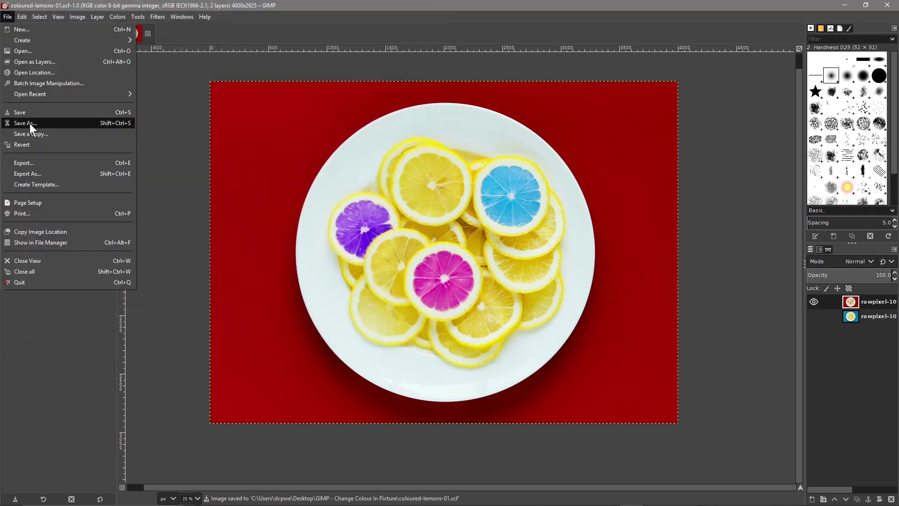
{"action": "left_click", "coordinate": [38, 173]}
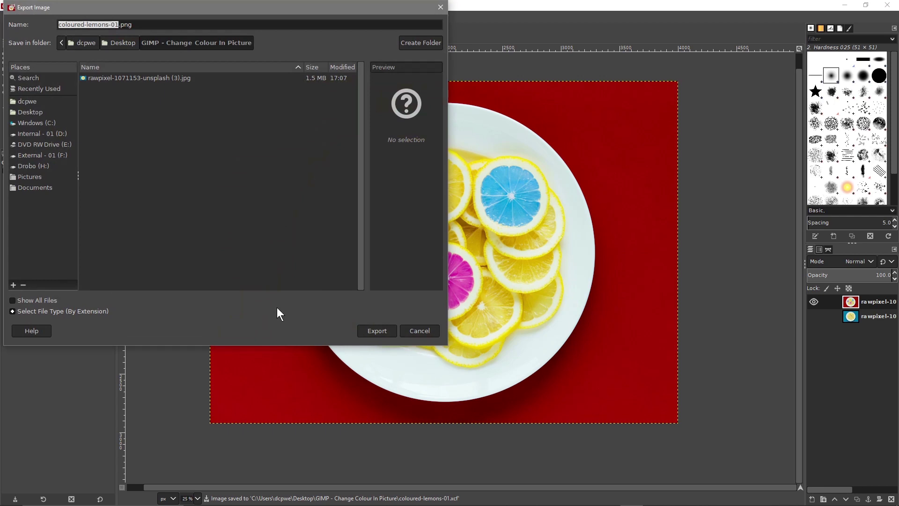
{"action": "left_click", "coordinate": [78, 310]}
{"action": "scroll", "coordinate": [98, 274], "scroll_direction": "down", "scroll_amount": 5}
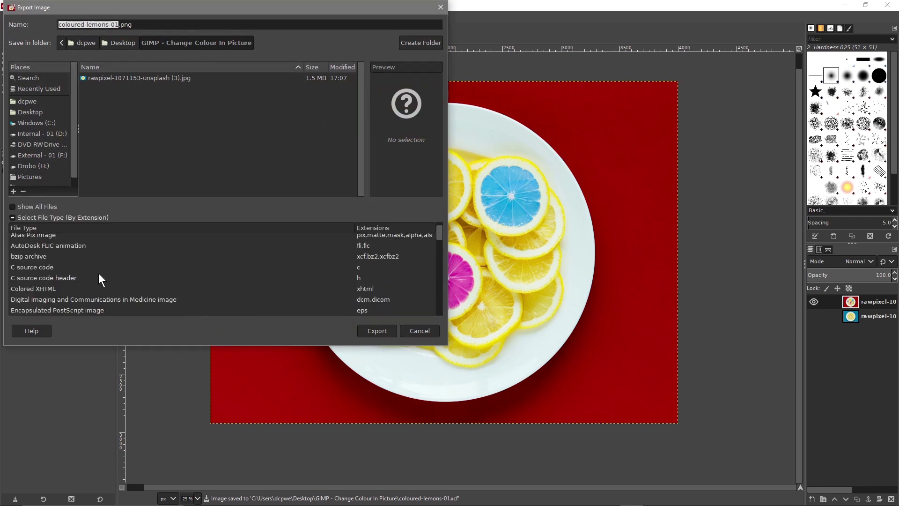
{"action": "scroll", "coordinate": [72, 274], "scroll_direction": "down", "scroll_amount": 2}
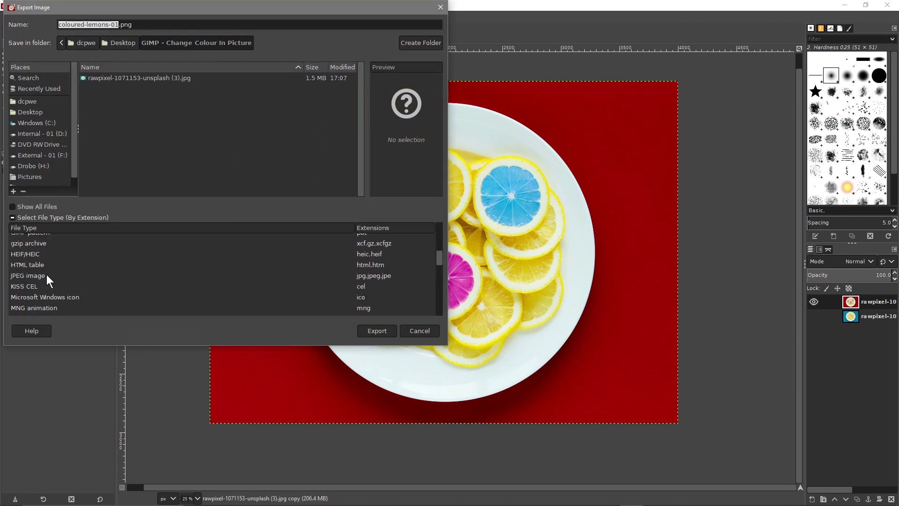
{"action": "left_click", "coordinate": [46, 274]}
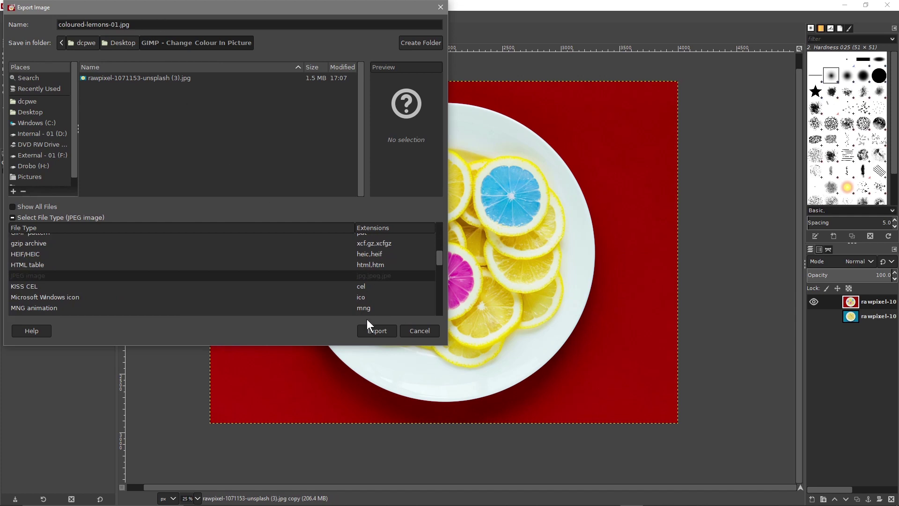
{"action": "left_click", "coordinate": [381, 335]}
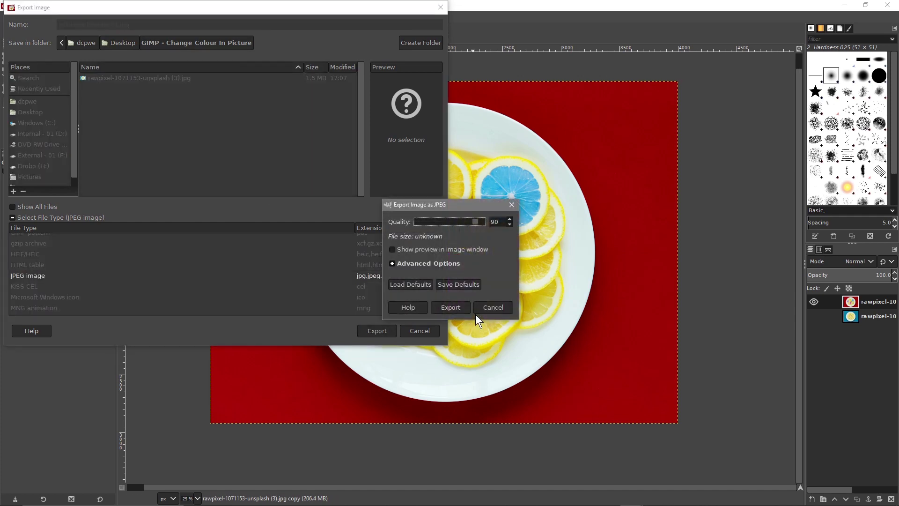
{"action": "left_click", "coordinate": [459, 308]}
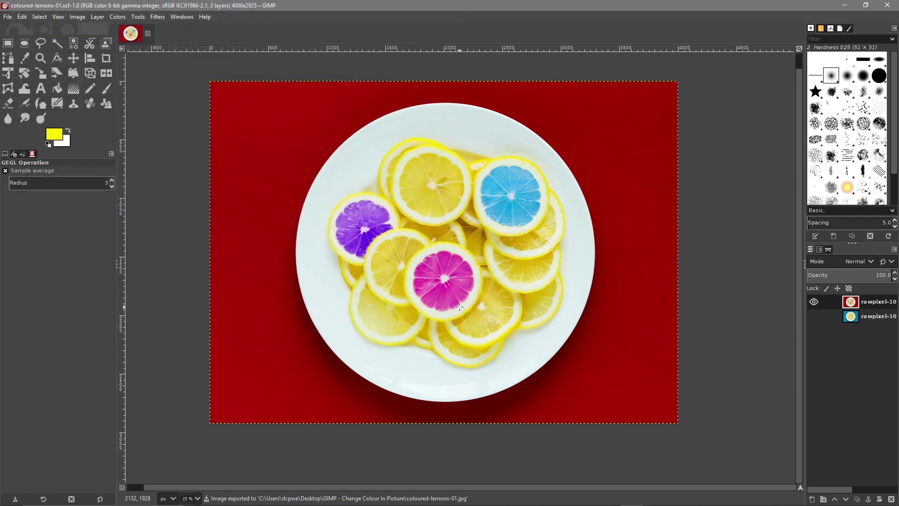
{"action": "left_click", "coordinate": [886, 6]}
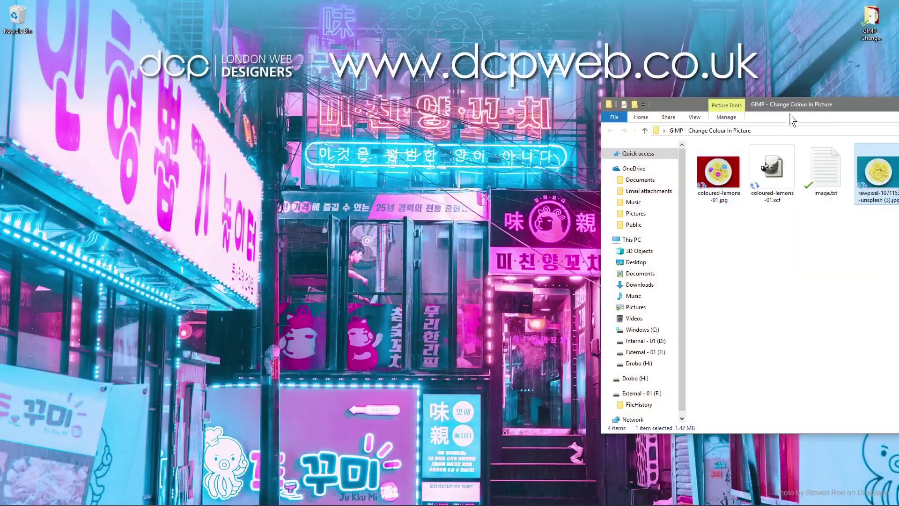
Open the original and coloured-lemons-01.jpg photos and snap them side by side
{"action": "left_click_drag", "start_coordinate": [793, 91], "coordinate": [405, 123]}
{"action": "double_click", "coordinate": [499, 187]}
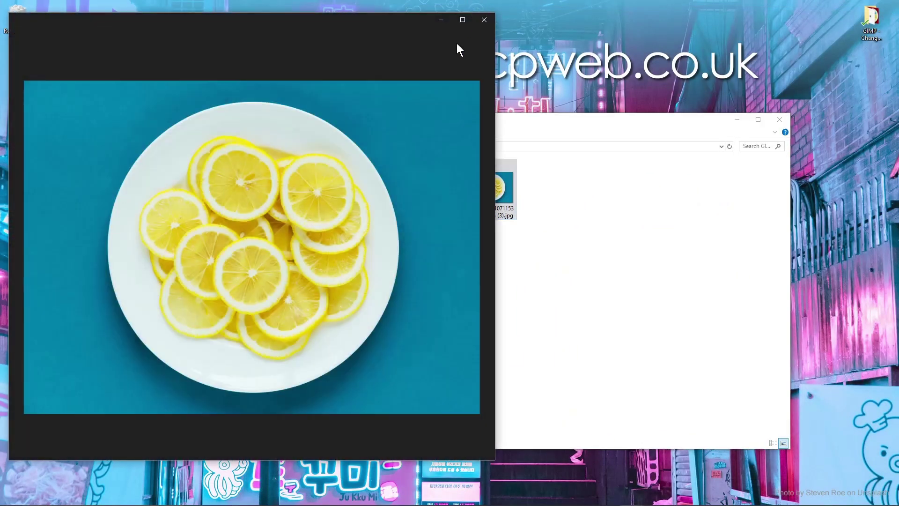
{"action": "left_click", "coordinate": [641, 222]}
{"action": "double_click", "coordinate": [341, 192]}
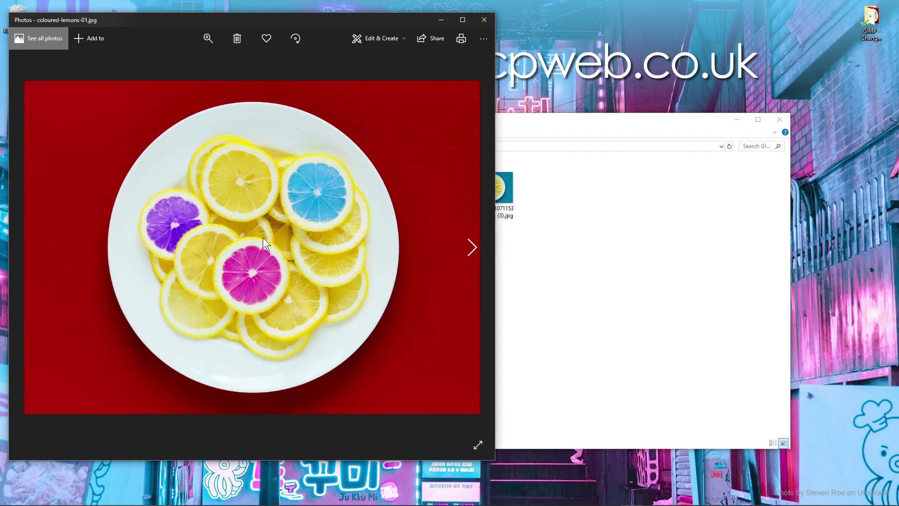
{"action": "key", "text": "super+Right"}
{"action": "left_click", "coordinate": [137, 346]}
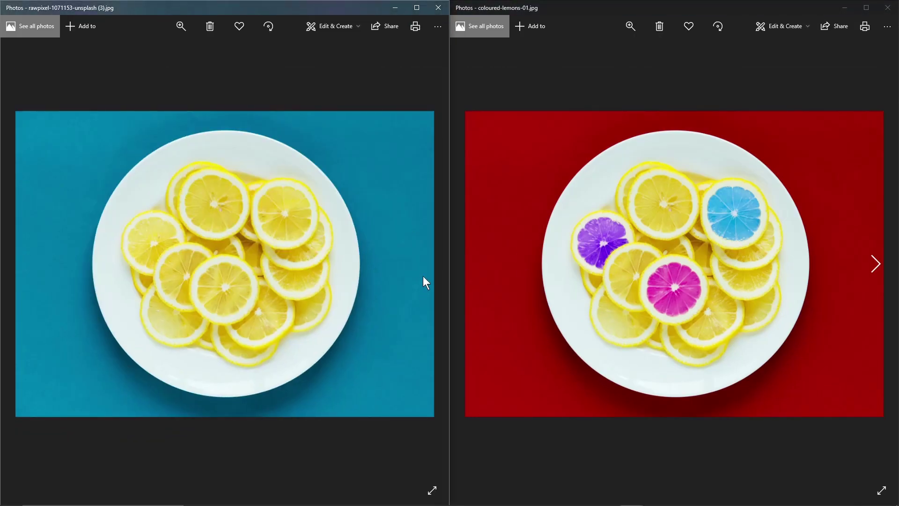
Zoom into the lemon slices to compare both photos, then close both Photos windows
{"action": "scroll", "coordinate": [595, 257], "scroll_direction": "up", "scroll_amount": 5}
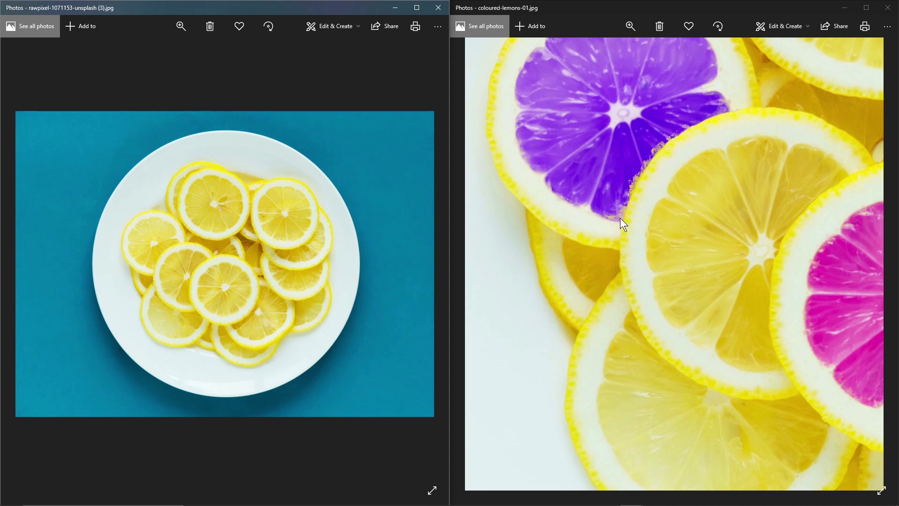
{"action": "scroll", "coordinate": [631, 226], "scroll_direction": "down", "scroll_amount": 4}
{"action": "scroll", "coordinate": [605, 214], "scroll_direction": "up", "scroll_amount": 3}
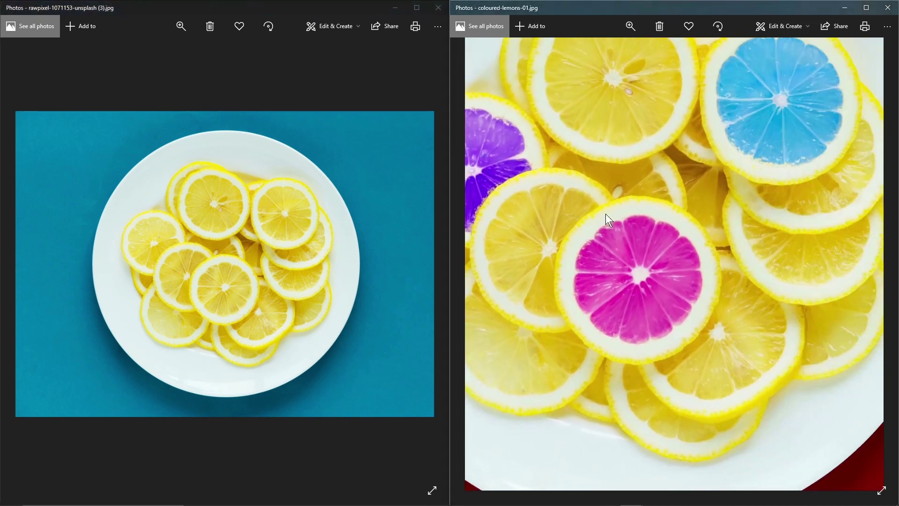
{"action": "scroll", "coordinate": [674, 190], "scroll_direction": "down", "scroll_amount": 4}
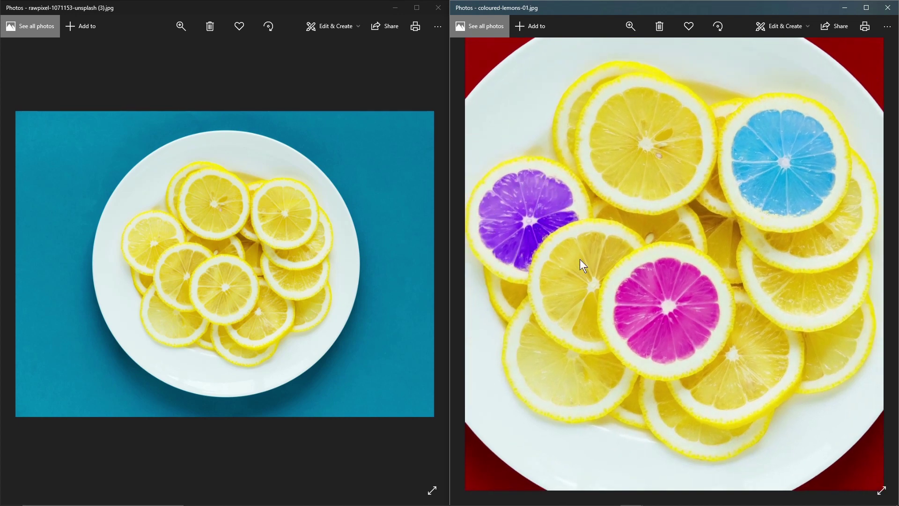
{"action": "scroll", "coordinate": [586, 265], "scroll_direction": "down", "scroll_amount": 4}
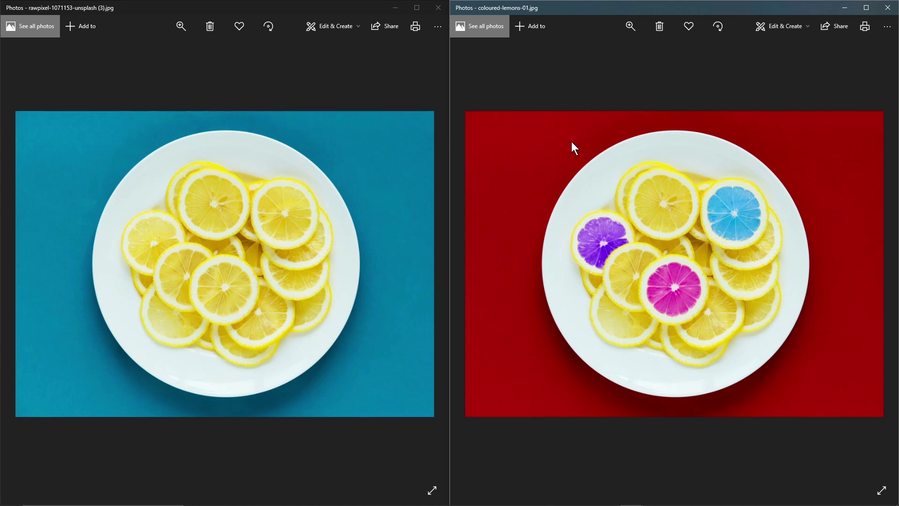
{"action": "left_click", "coordinate": [438, 7]}
{"action": "left_click", "coordinate": [888, 7]}
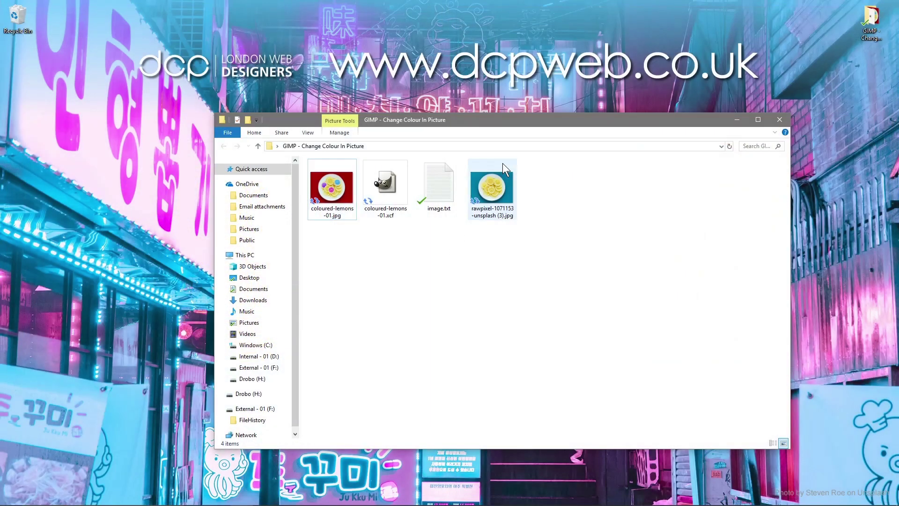
View coloured-lemons-01.jpg once more, close it, and close the project folder window
{"action": "double_click", "coordinate": [332, 187]}
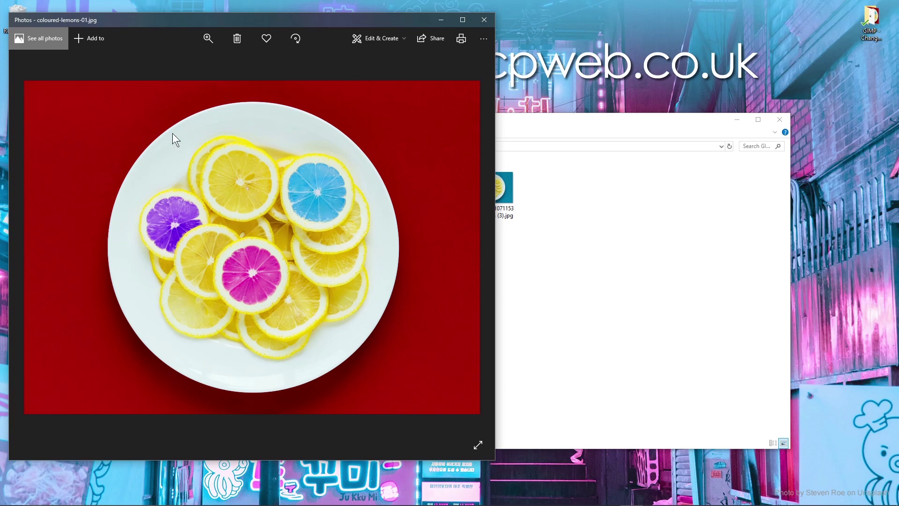
{"action": "left_click", "coordinate": [485, 18]}
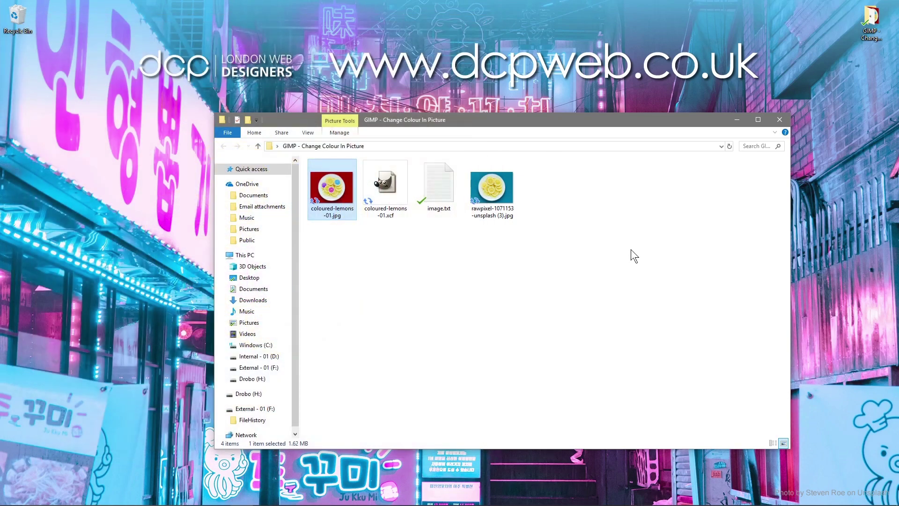
{"action": "left_click", "coordinate": [631, 250]}
{"action": "left_click", "coordinate": [778, 119]}
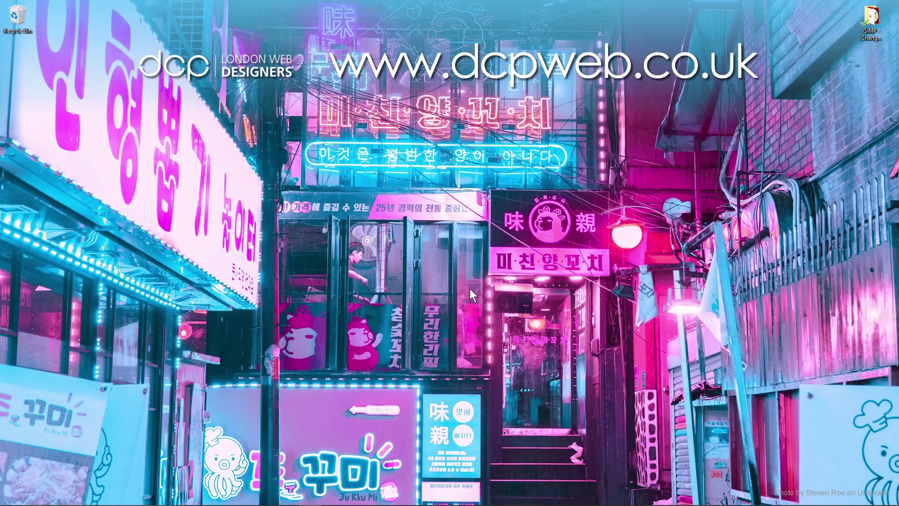